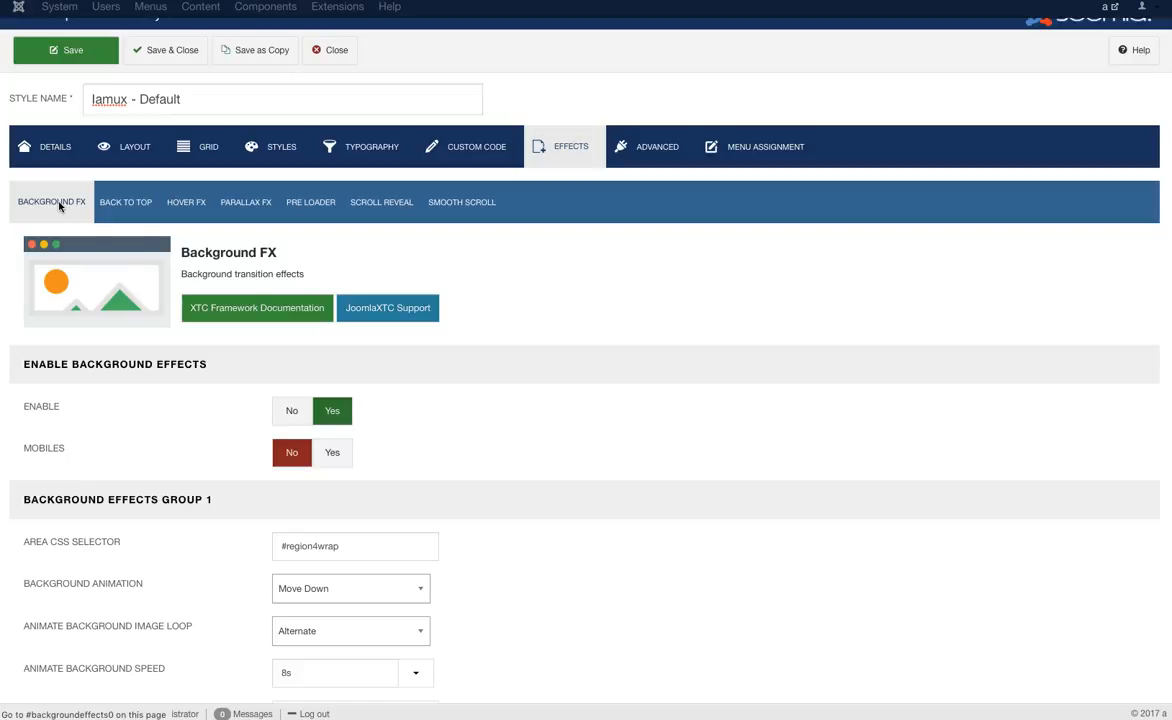
Examine Background Effects Group 1's area CSS selector and image loop options, selecting Alternate for the loop.
{"action": "scroll", "coordinate": [536, 410], "scroll_direction": "down", "scroll_amount": 3}
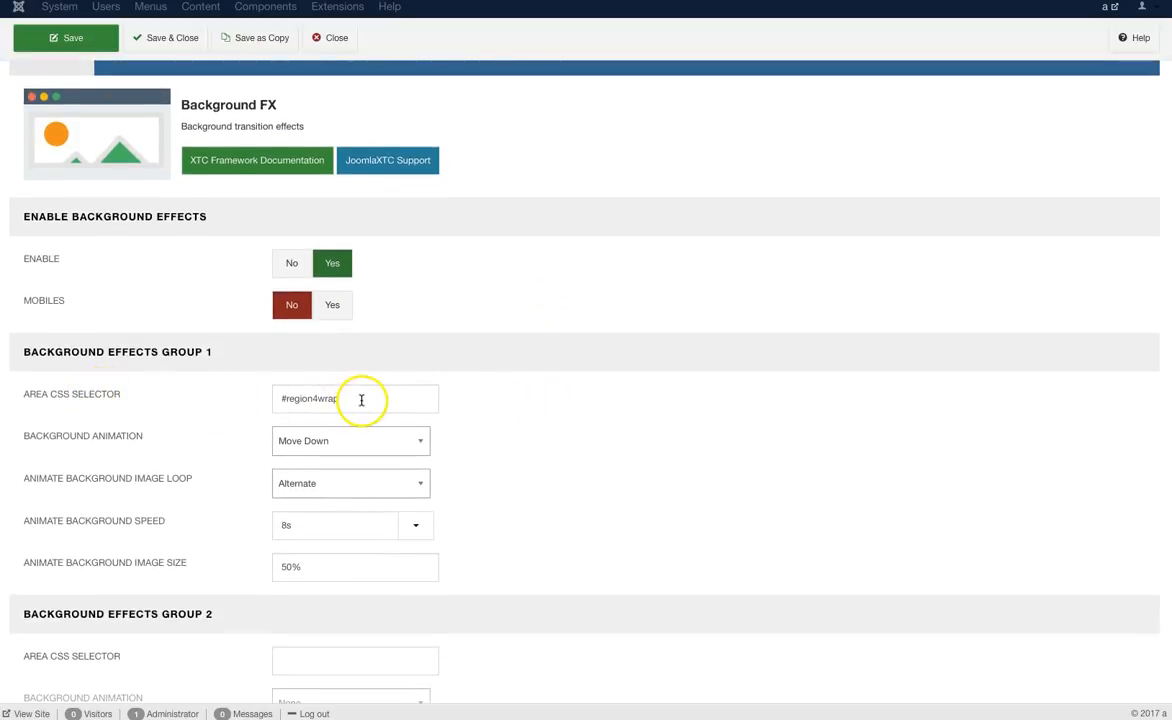
{"action": "left_click_drag", "start_coordinate": [361, 399], "coordinate": [256, 397]}
{"action": "mouse_move", "coordinate": [65, 434]}
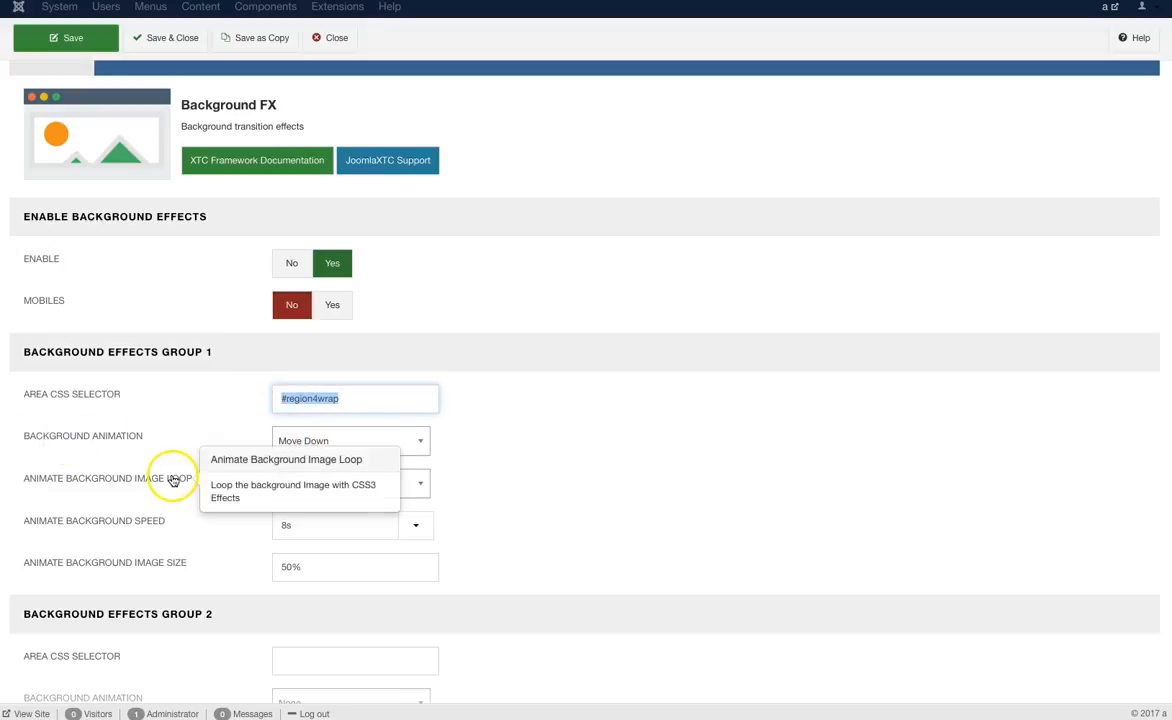
{"action": "left_click", "coordinate": [415, 483]}
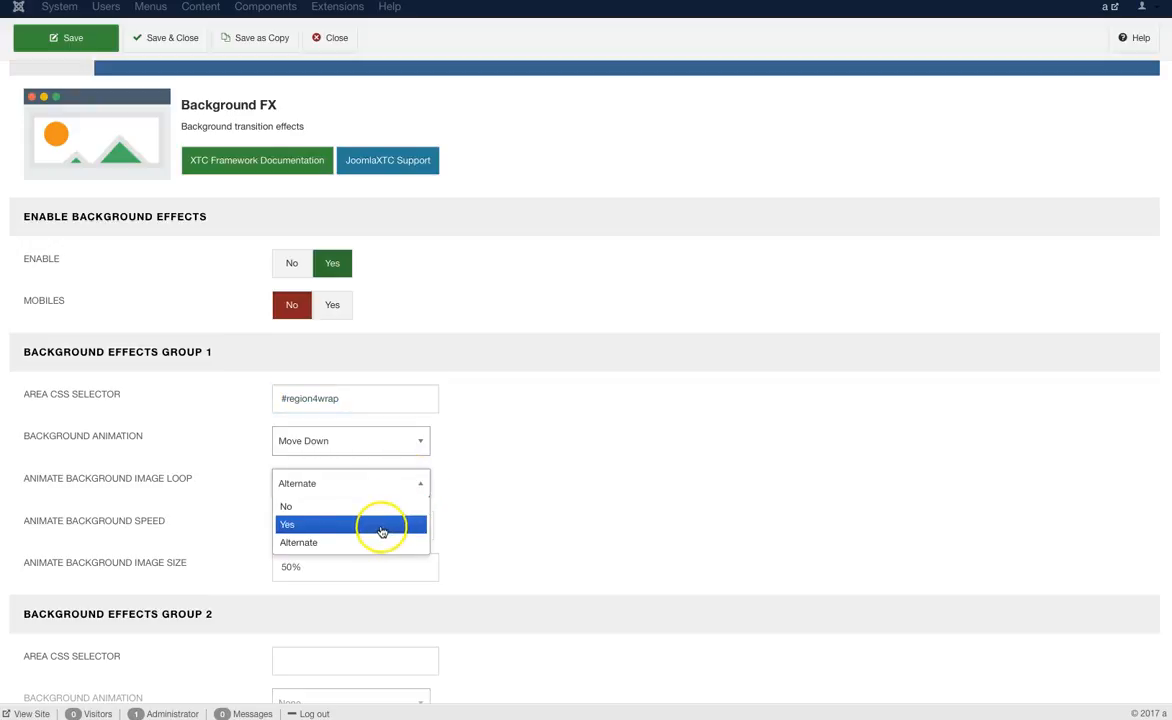
{"action": "left_click", "coordinate": [385, 543]}
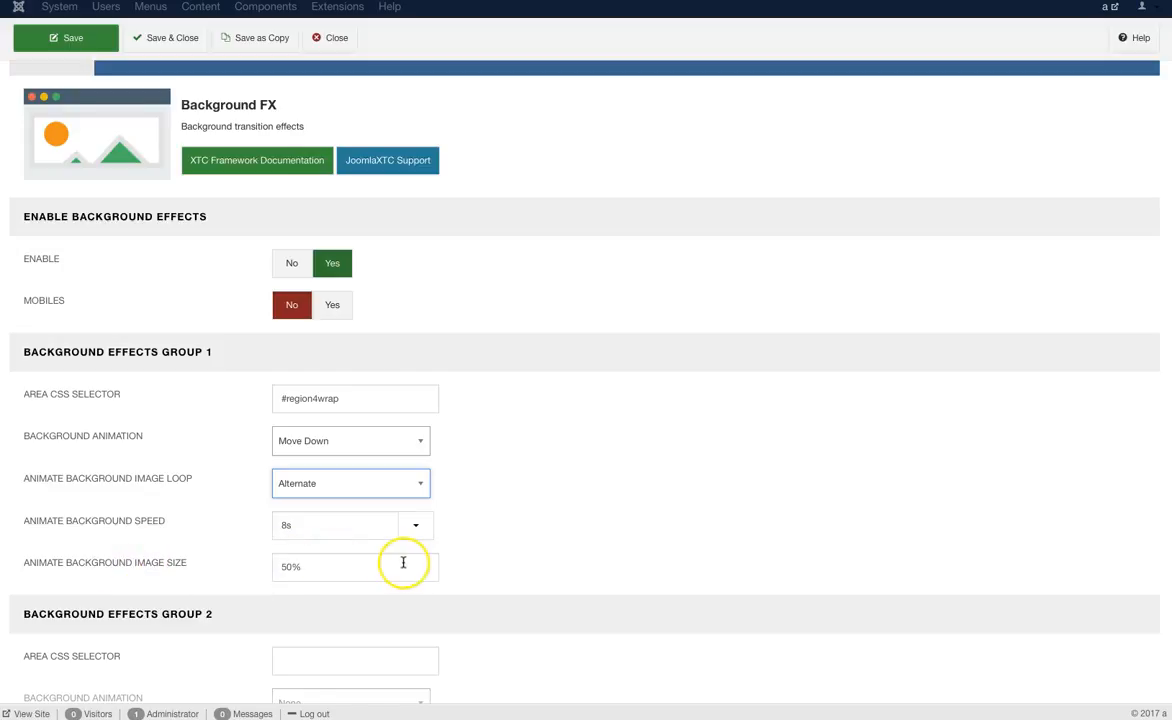
Look through the settings of the remaining background effects groups down to Group 6.
{"action": "scroll", "coordinate": [478, 558], "scroll_direction": "down", "scroll_amount": 1}
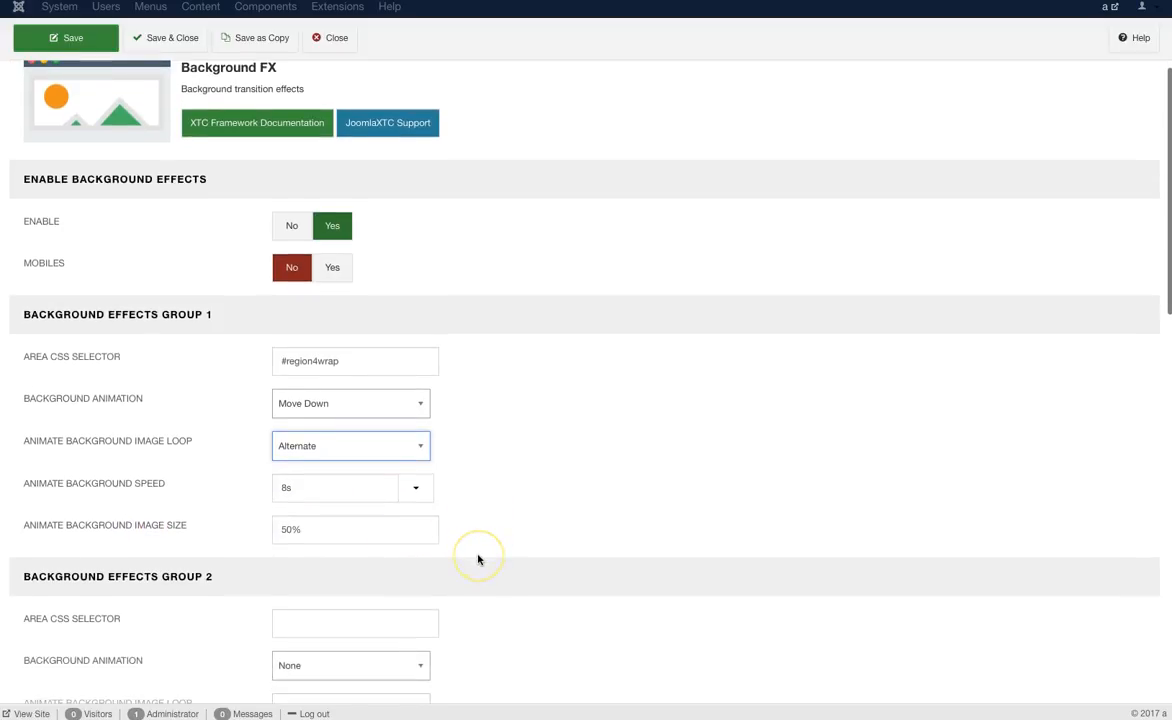
{"action": "scroll", "coordinate": [478, 559], "scroll_direction": "down", "scroll_amount": 12}
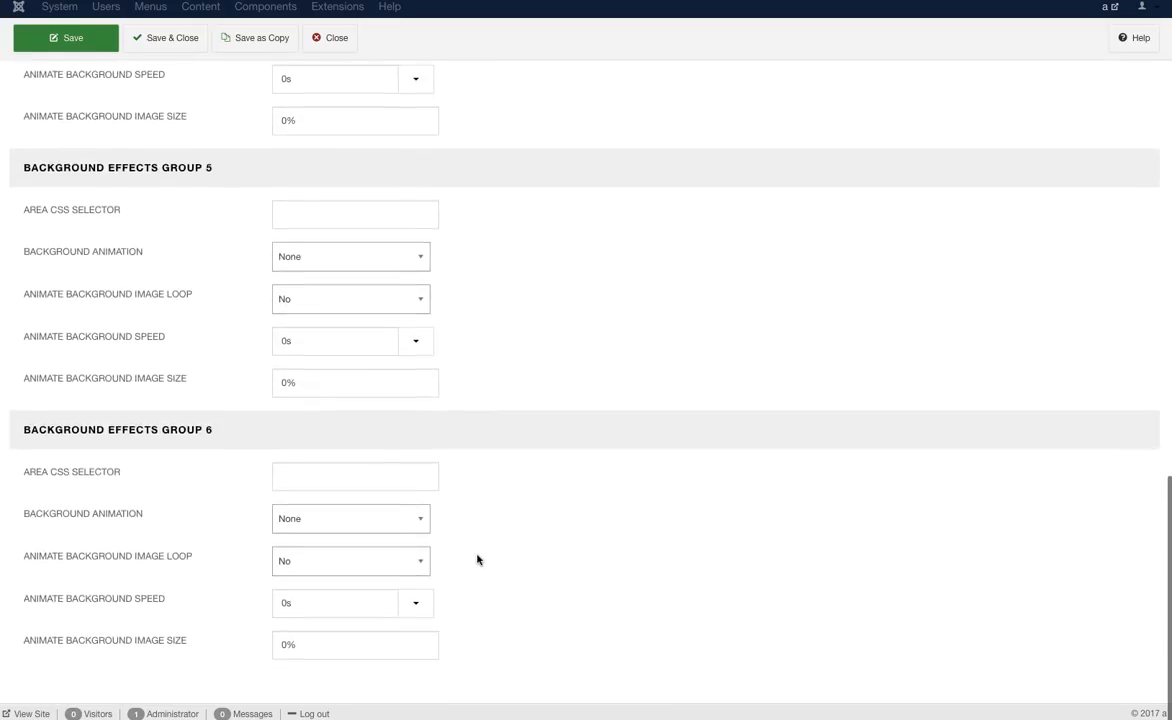
{"action": "scroll", "coordinate": [478, 559], "scroll_direction": "up", "scroll_amount": 8}
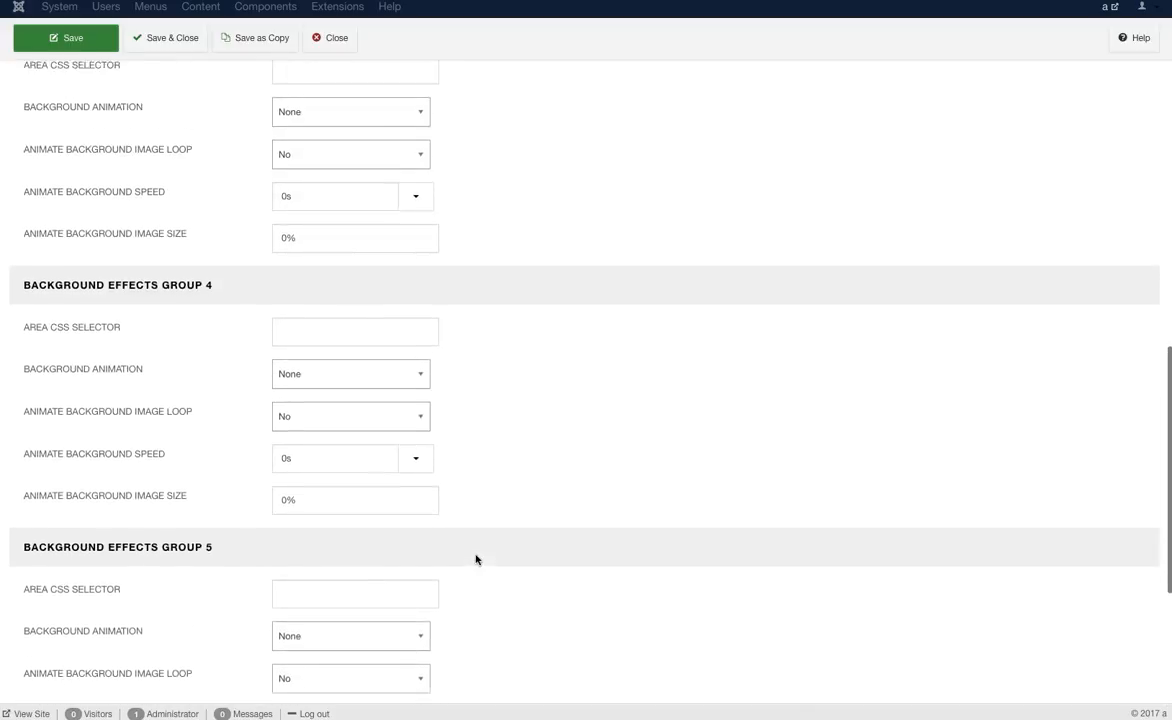
{"action": "scroll", "coordinate": [476, 559], "scroll_direction": "up", "scroll_amount": 10}
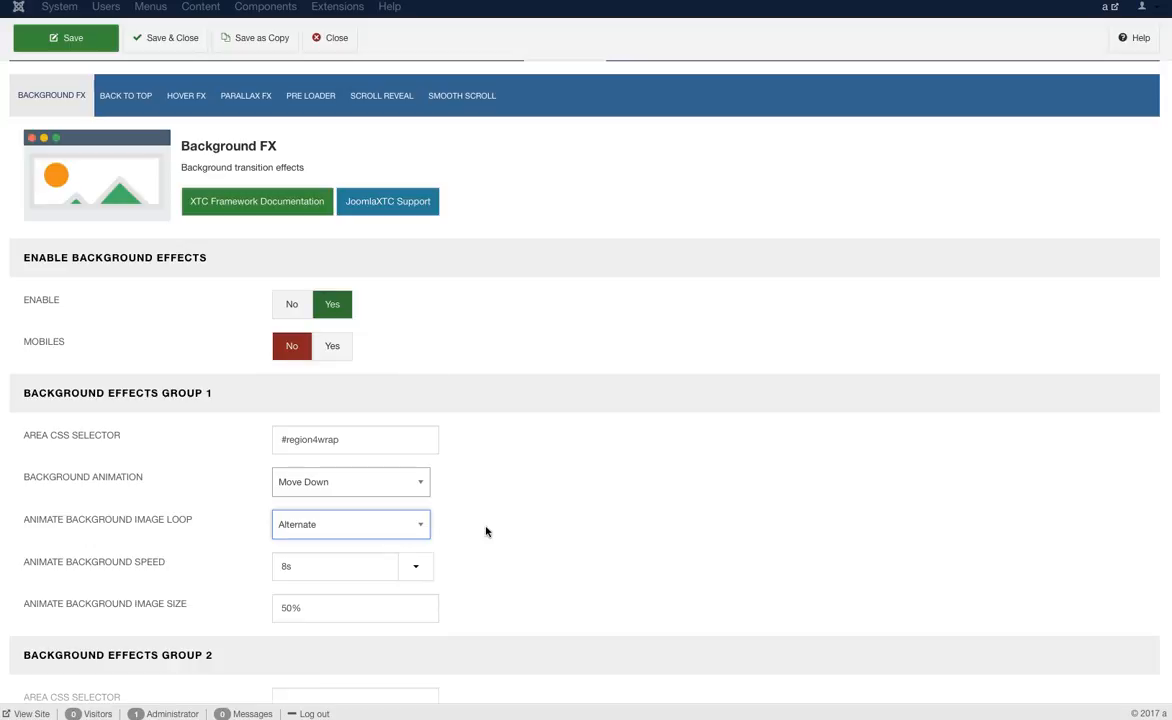
Review the background animation choices for Background Effects Group 1 and the effect's enable and mobile options.
{"action": "left_click", "coordinate": [381, 478]}
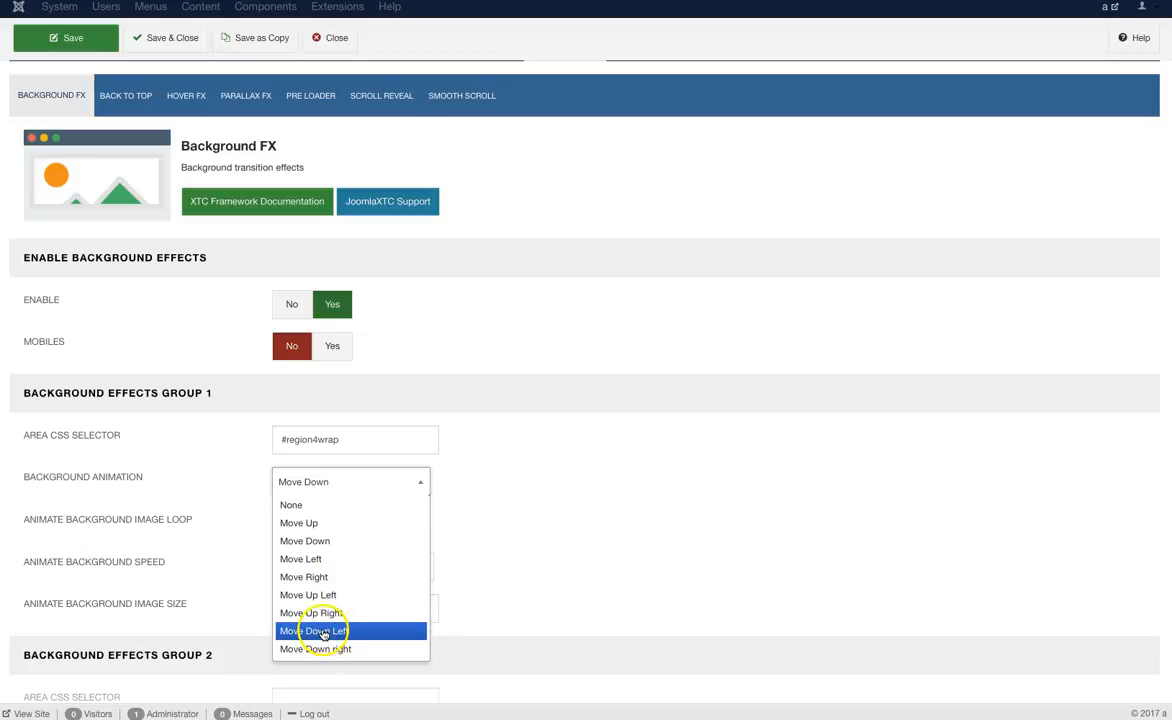
{"action": "left_click", "coordinate": [528, 489]}
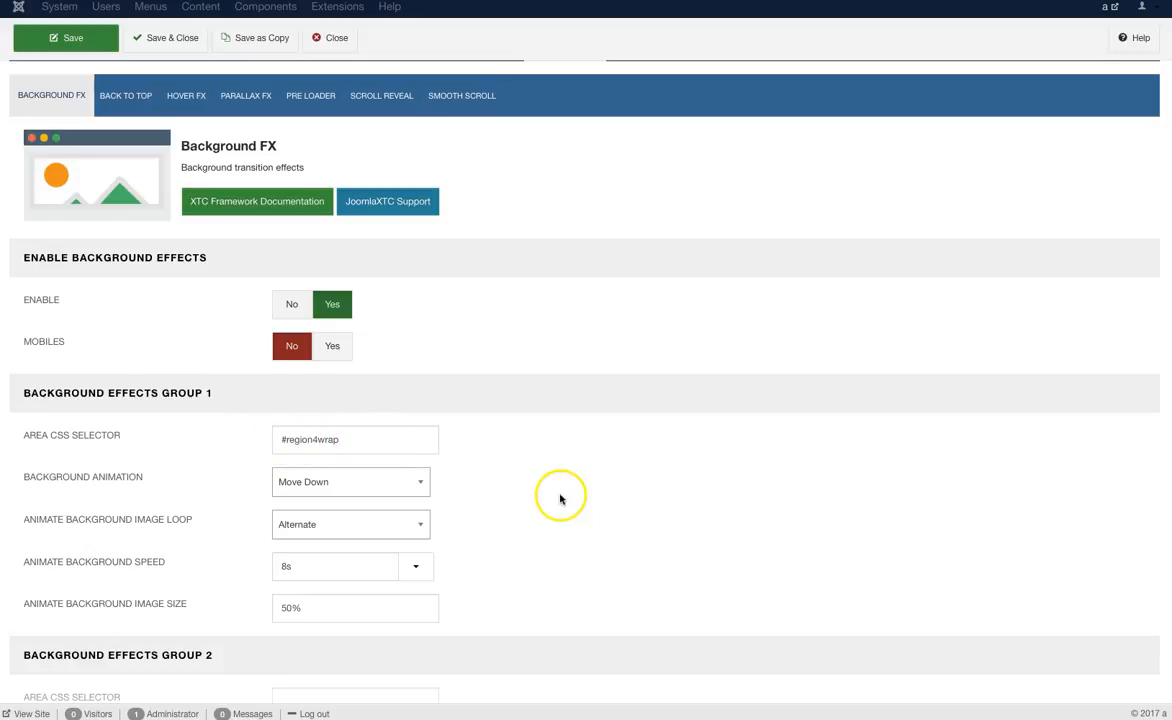
{"action": "scroll", "coordinate": [560, 499], "scroll_direction": "down", "scroll_amount": 1}
{"action": "scroll", "coordinate": [16, 333], "scroll_direction": "up", "scroll_amount": 3}
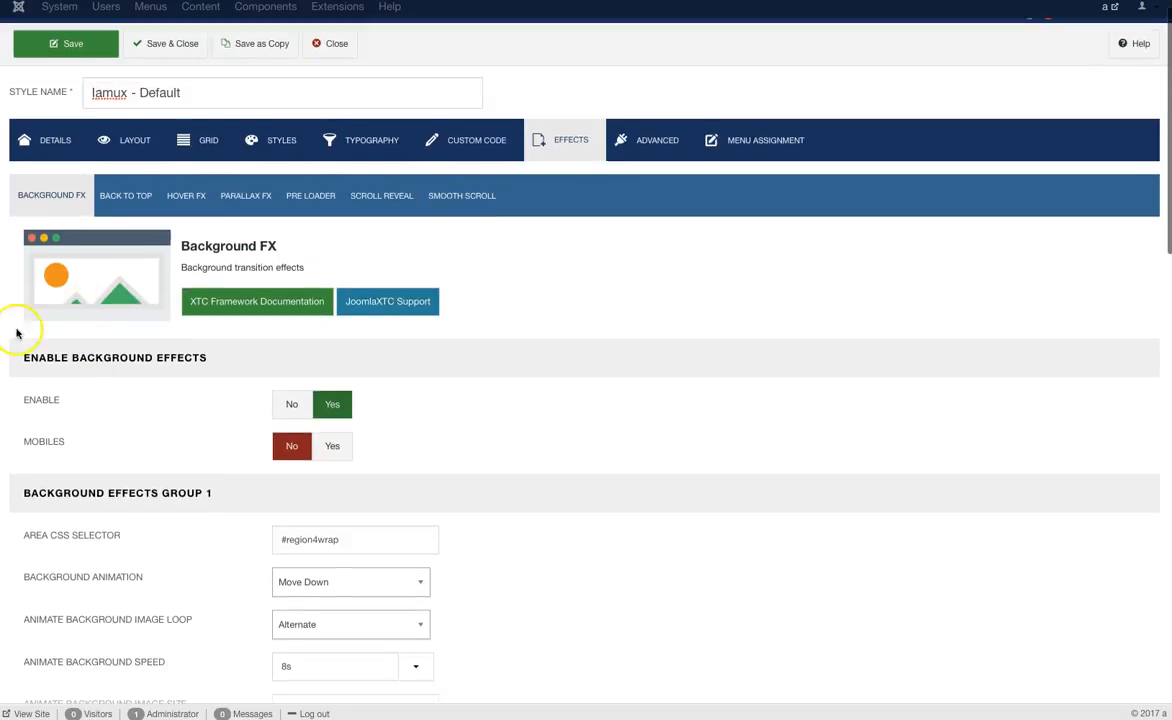
{"action": "scroll", "coordinate": [16, 333], "scroll_direction": "up", "scroll_amount": 1}
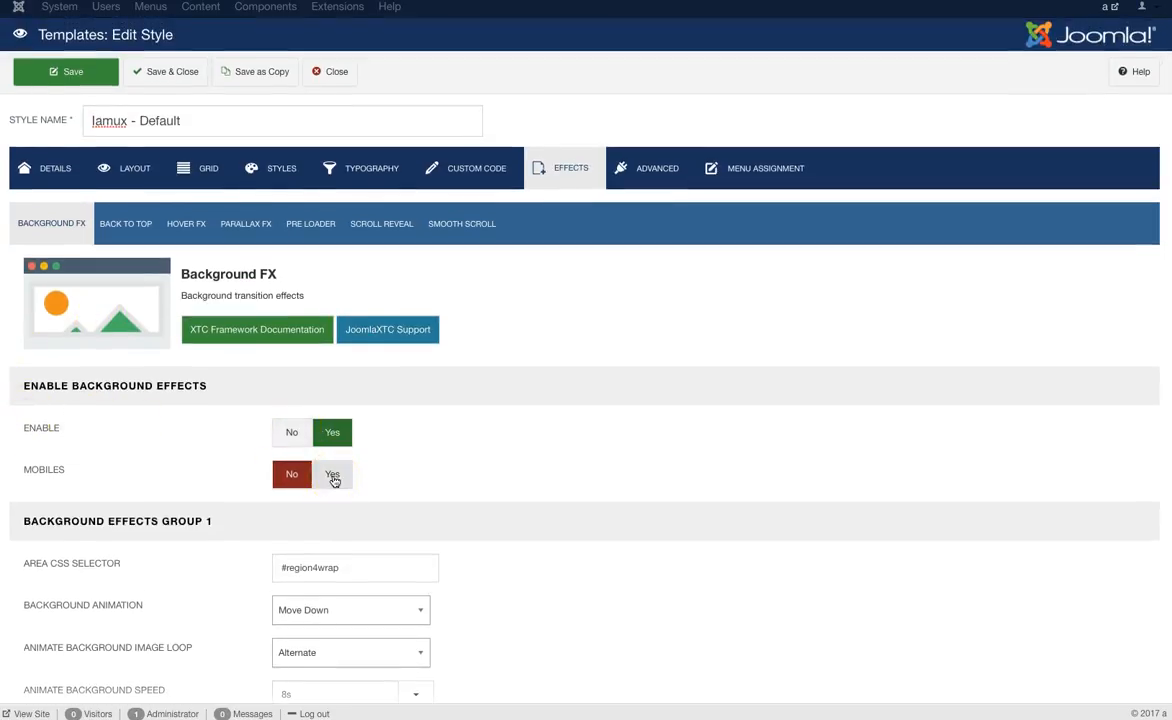
Open the Back to Top effect settings and review the available positions for the back to top icon.
{"action": "left_click", "coordinate": [123, 225]}
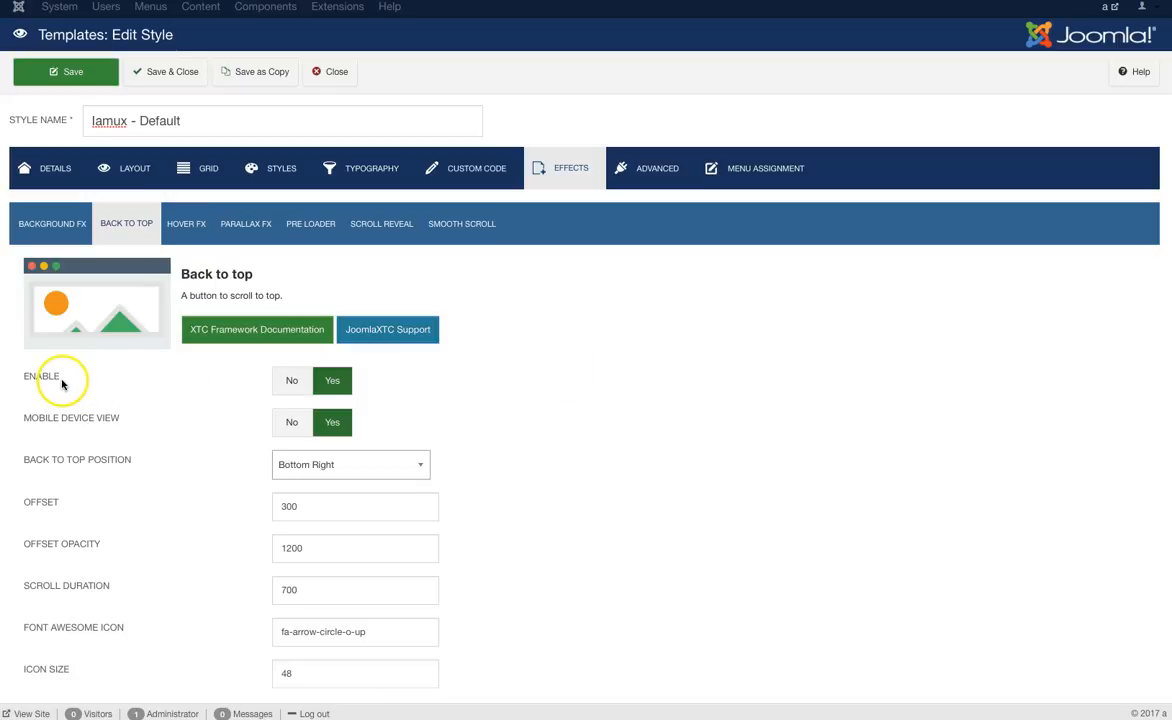
{"action": "mouse_move", "coordinate": [62, 420]}
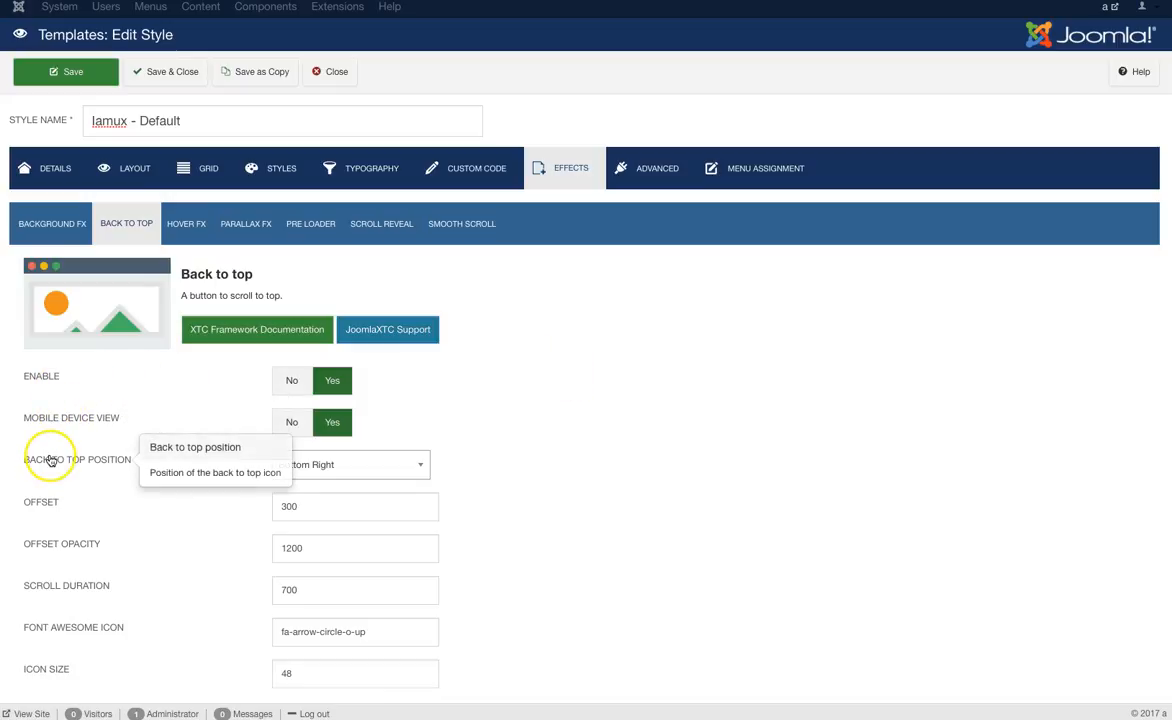
{"action": "left_click", "coordinate": [358, 467]}
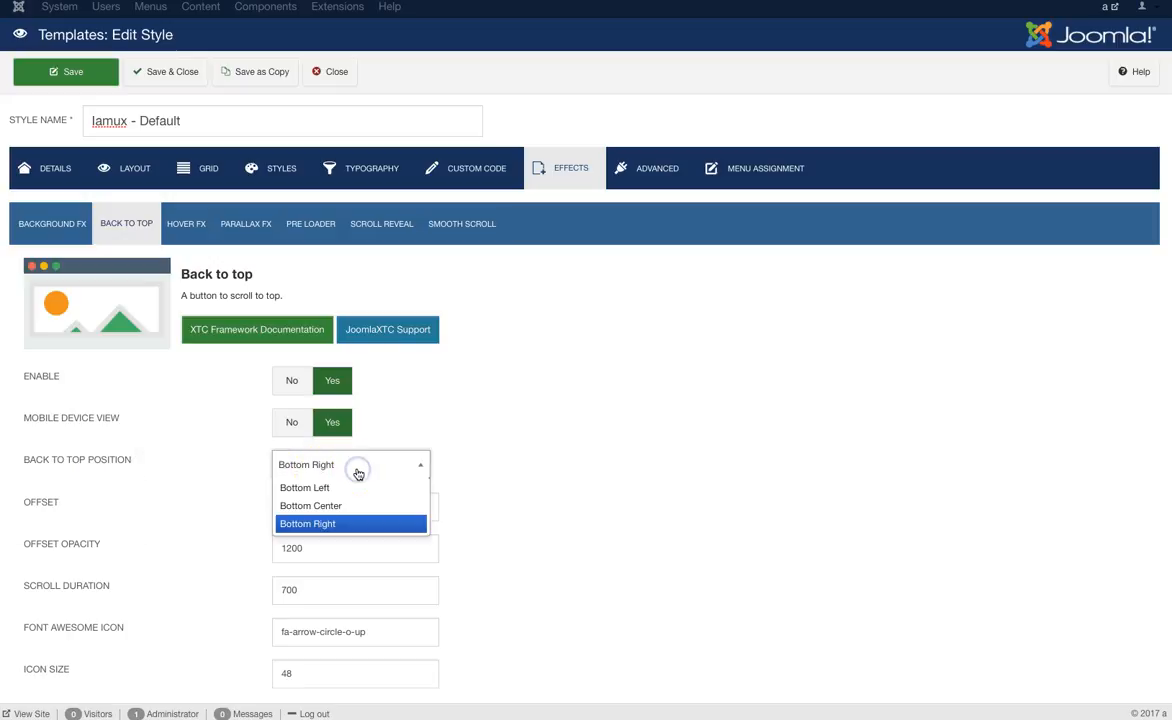
{"action": "left_click", "coordinate": [556, 452]}
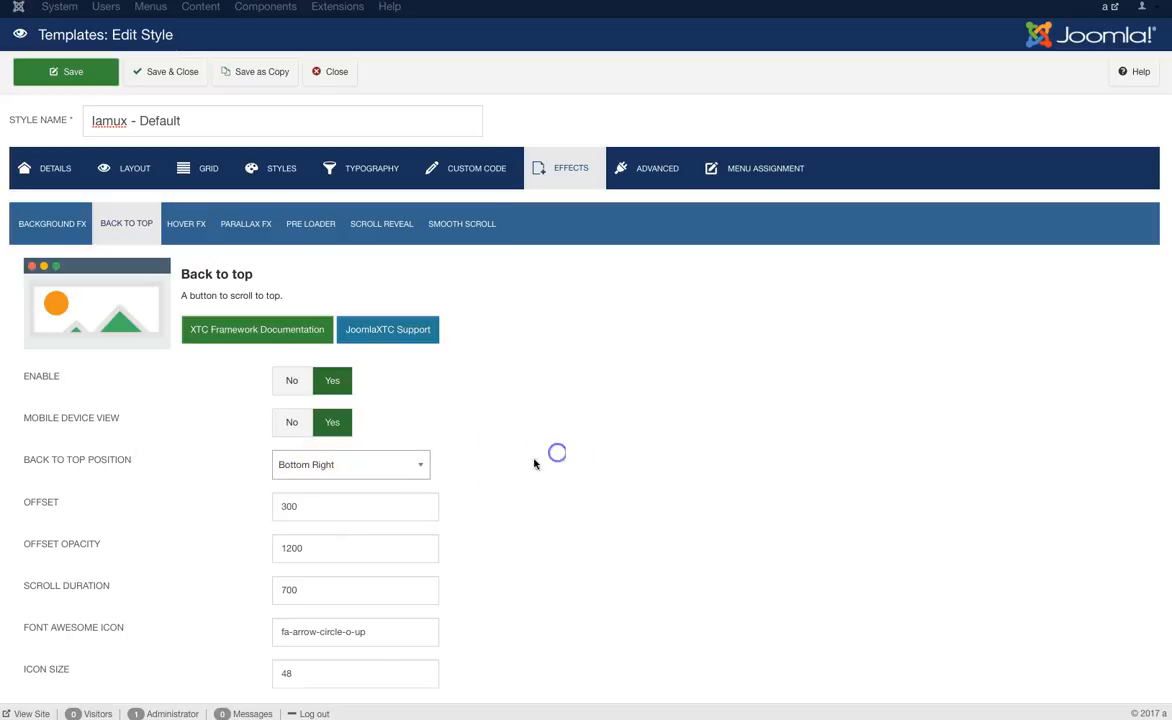
Examine the Back to Top offset, scroll duration and Font Awesome icon settings.
{"action": "mouse_move", "coordinate": [44, 502]}
{"action": "mouse_move", "coordinate": [84, 587]}
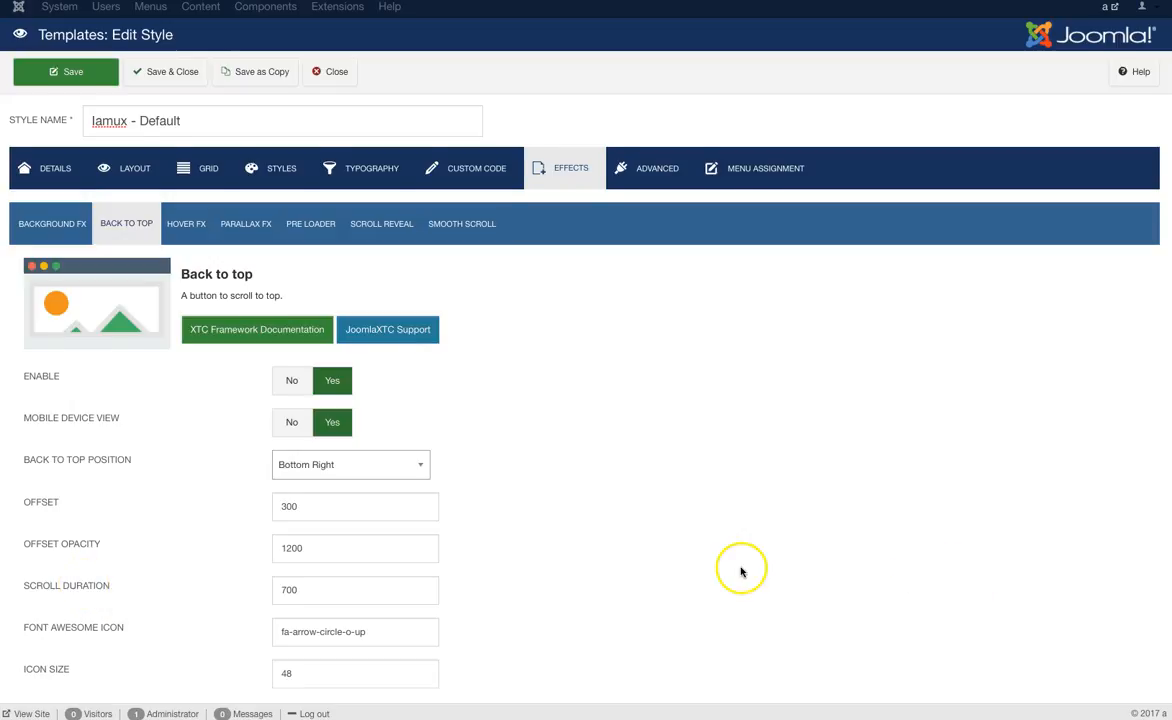
{"action": "scroll", "coordinate": [740, 570], "scroll_direction": "down", "scroll_amount": 1}
{"action": "mouse_move", "coordinate": [73, 609]}
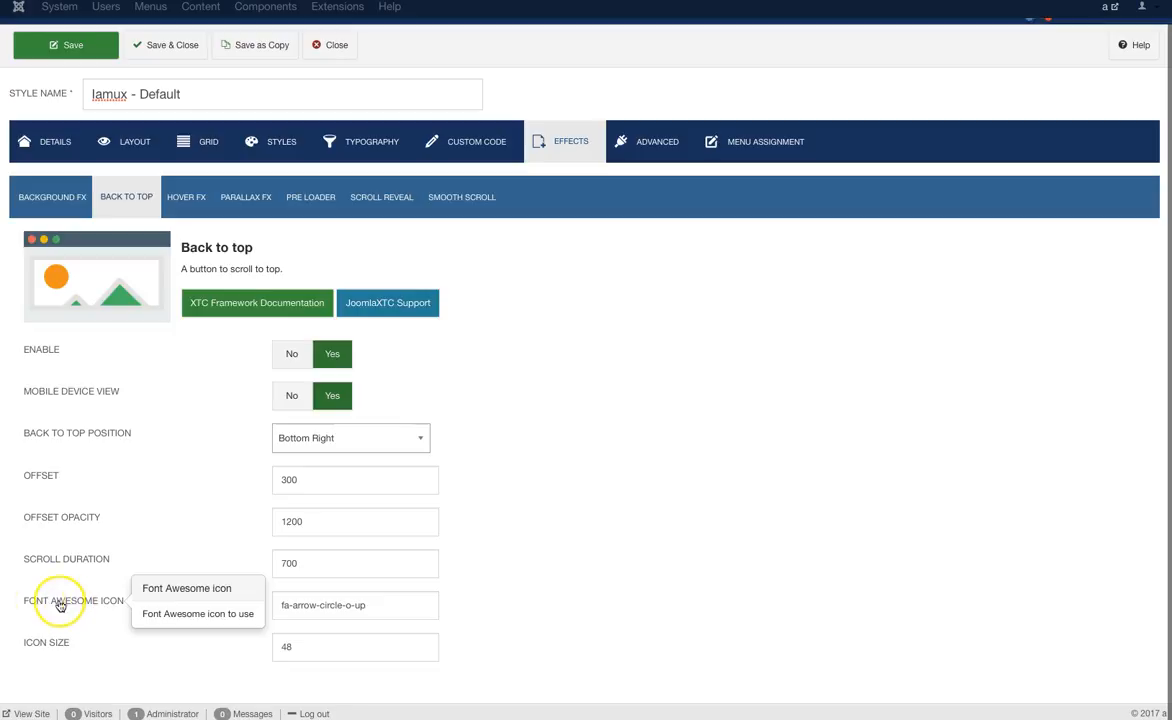
{"action": "left_click_drag", "start_coordinate": [387, 606], "coordinate": [269, 601]}
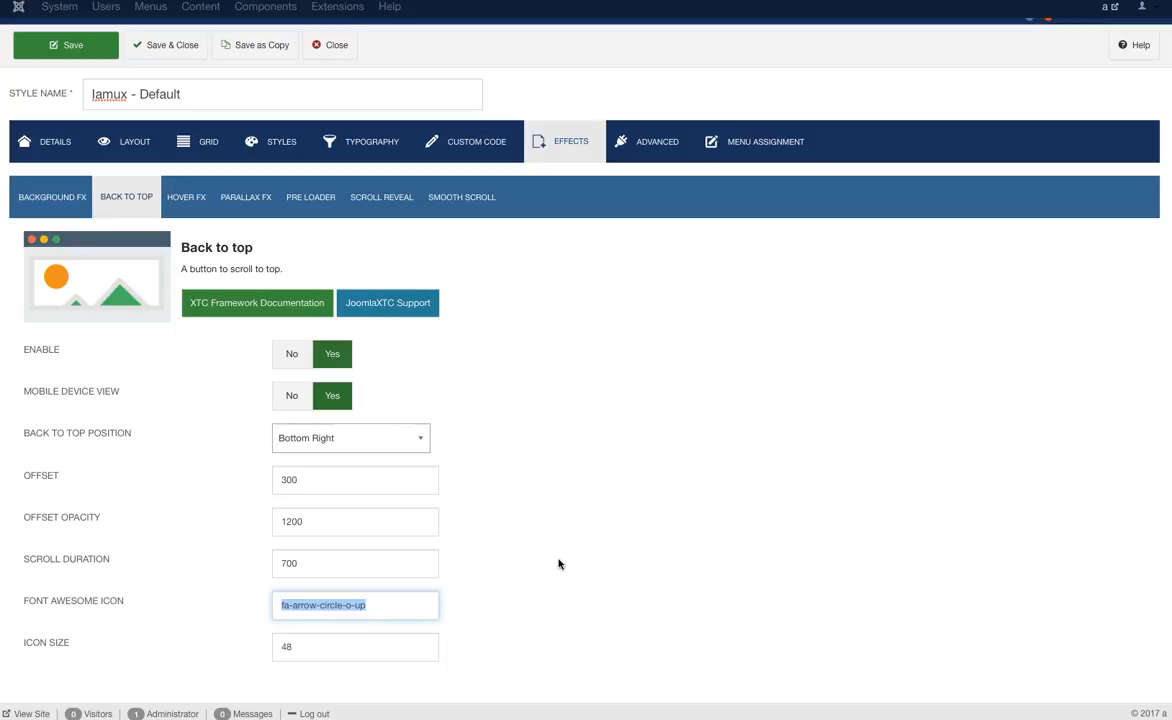
Open the Hover FX settings and review the available ease functions.
{"action": "left_click", "coordinate": [188, 197]}
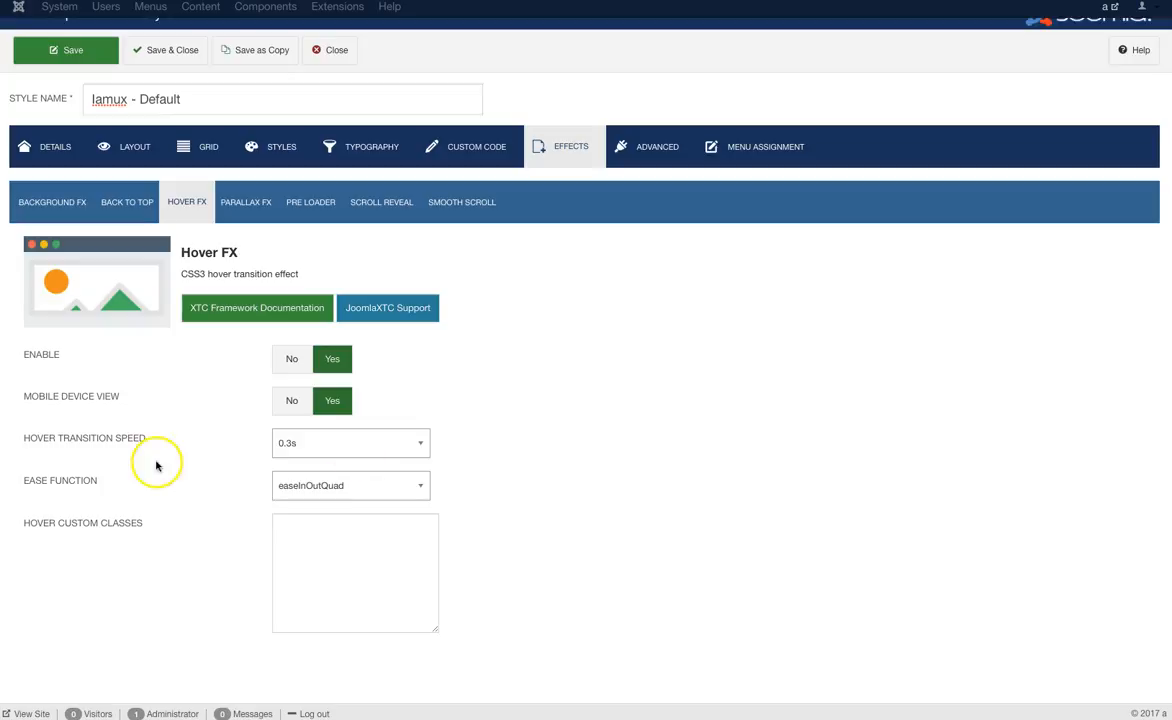
{"action": "left_click", "coordinate": [361, 490]}
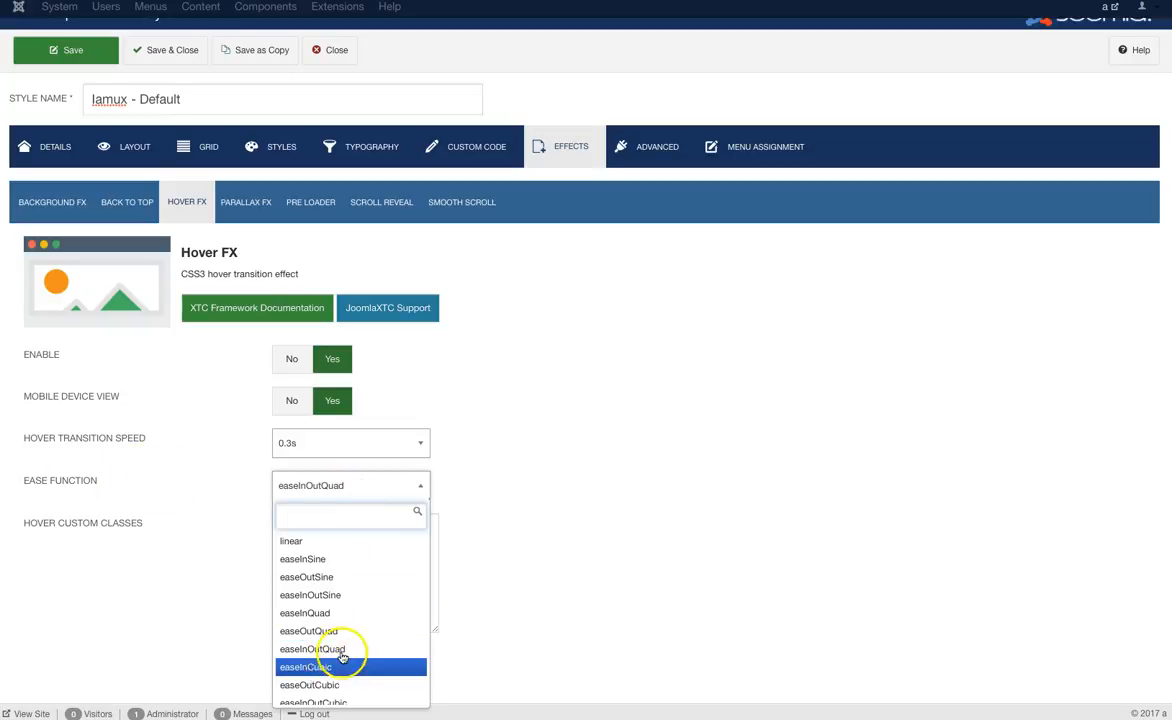
{"action": "left_click", "coordinate": [588, 440]}
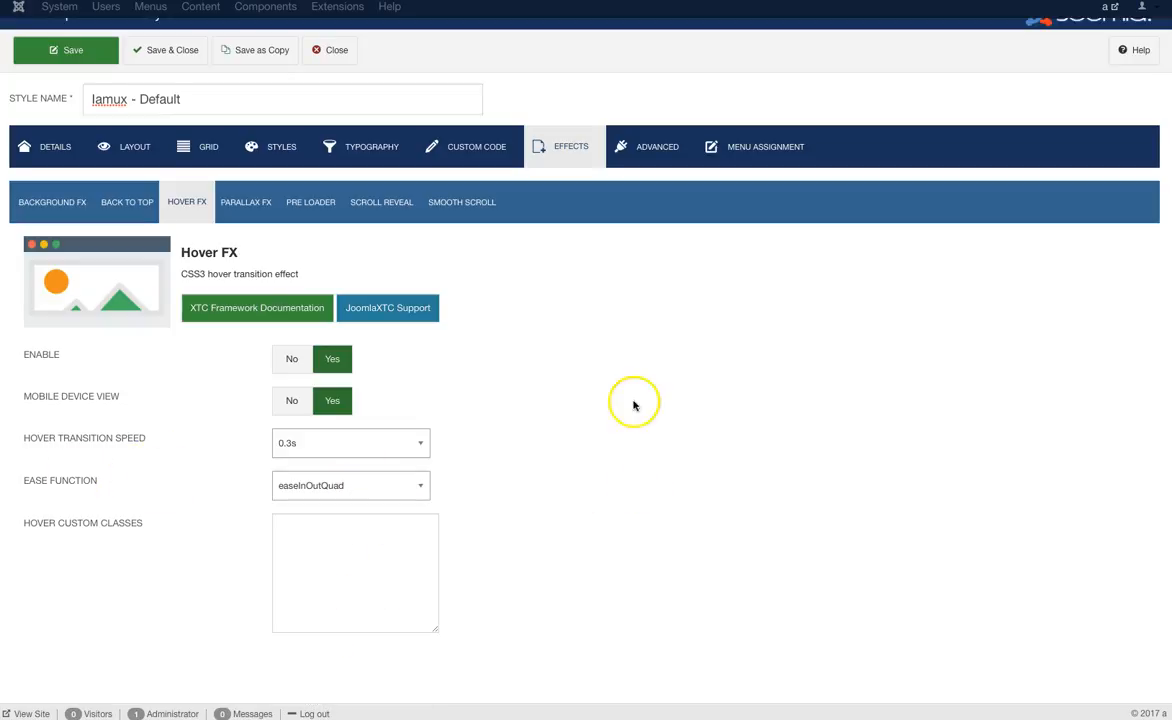
Open the Parallax FX settings and look through the wrap and region options for every region.
{"action": "left_click", "coordinate": [251, 206]}
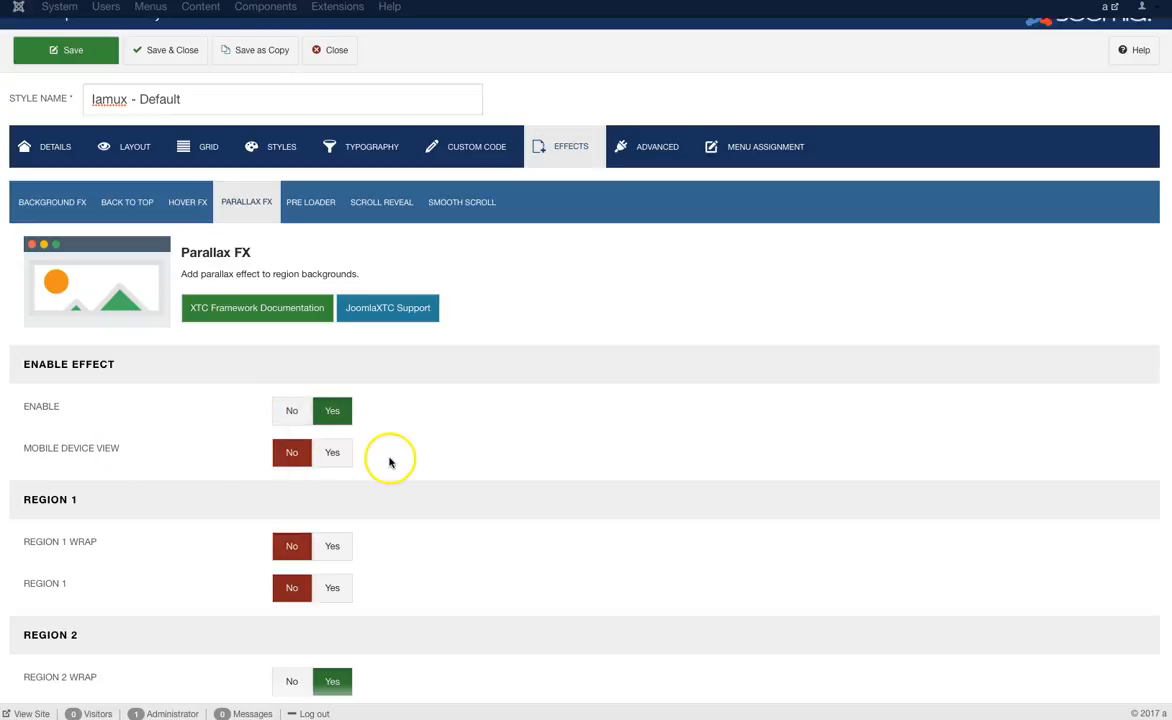
{"action": "scroll", "coordinate": [392, 463], "scroll_direction": "down", "scroll_amount": 3}
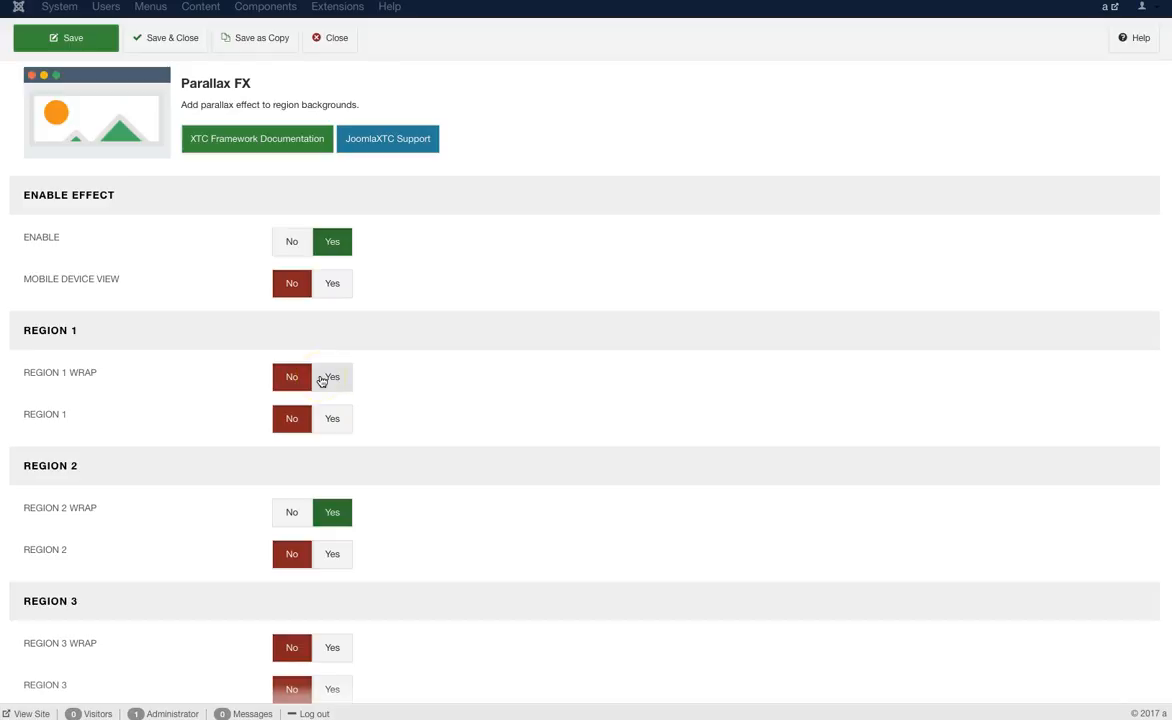
{"action": "left_click", "coordinate": [324, 427]}
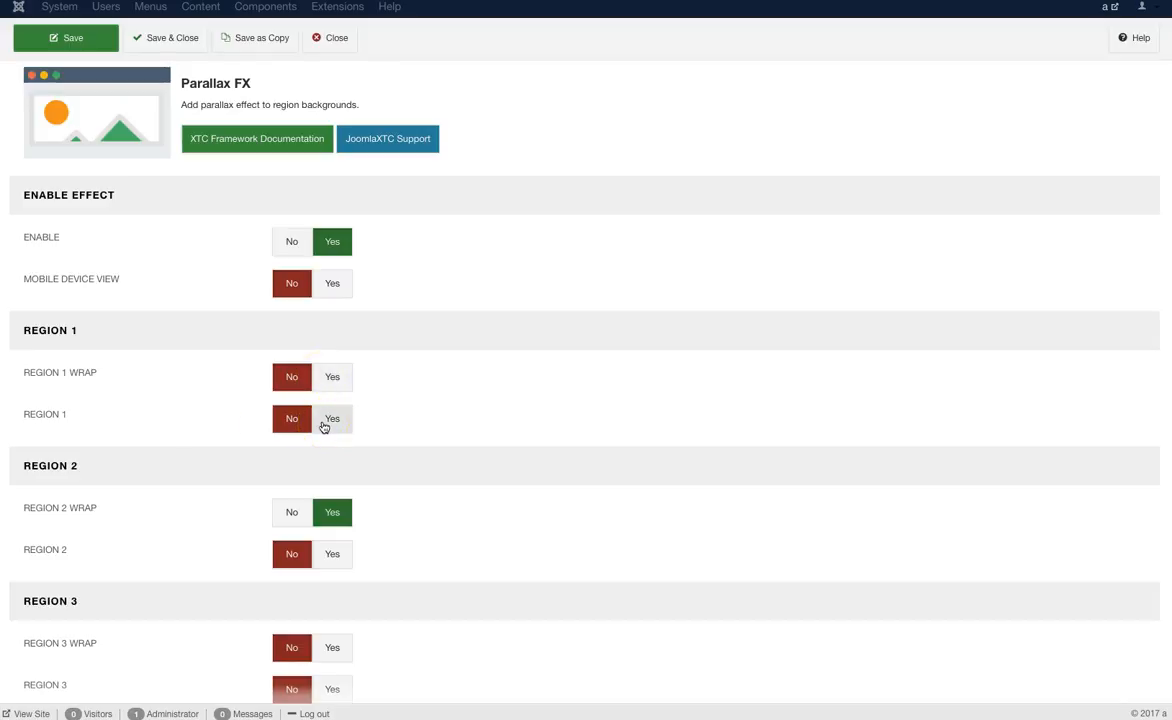
{"action": "scroll", "coordinate": [392, 436], "scroll_direction": "down", "scroll_amount": 1}
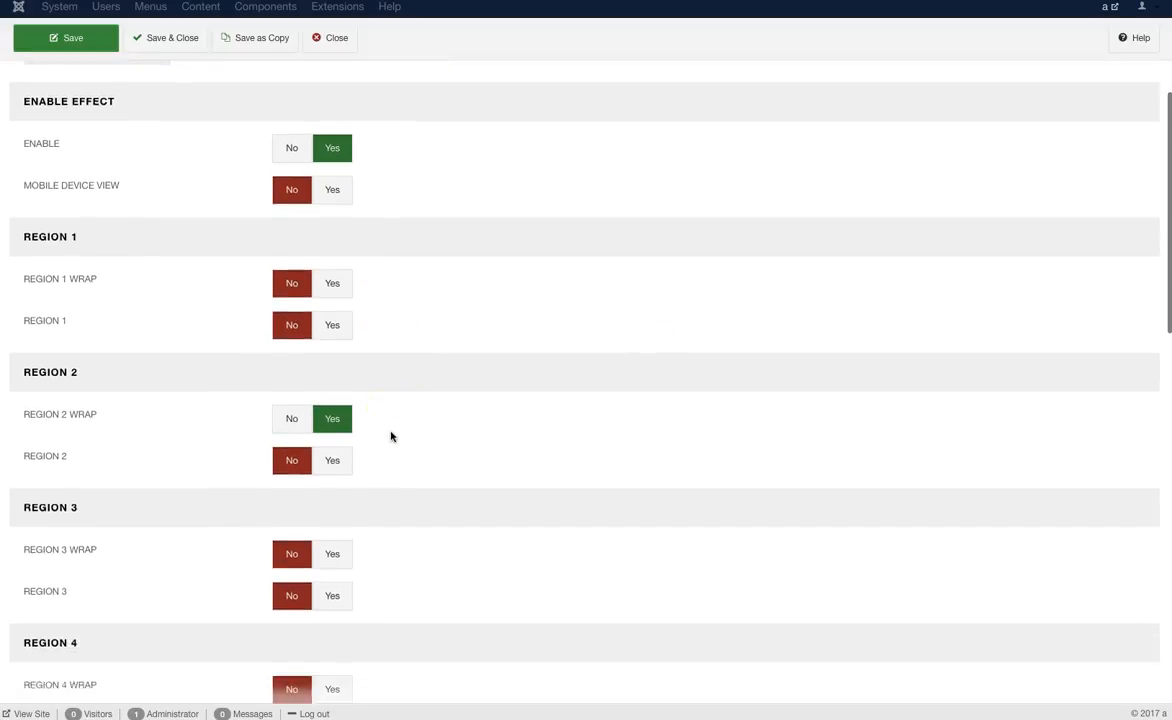
{"action": "scroll", "coordinate": [391, 436], "scroll_direction": "down", "scroll_amount": 5}
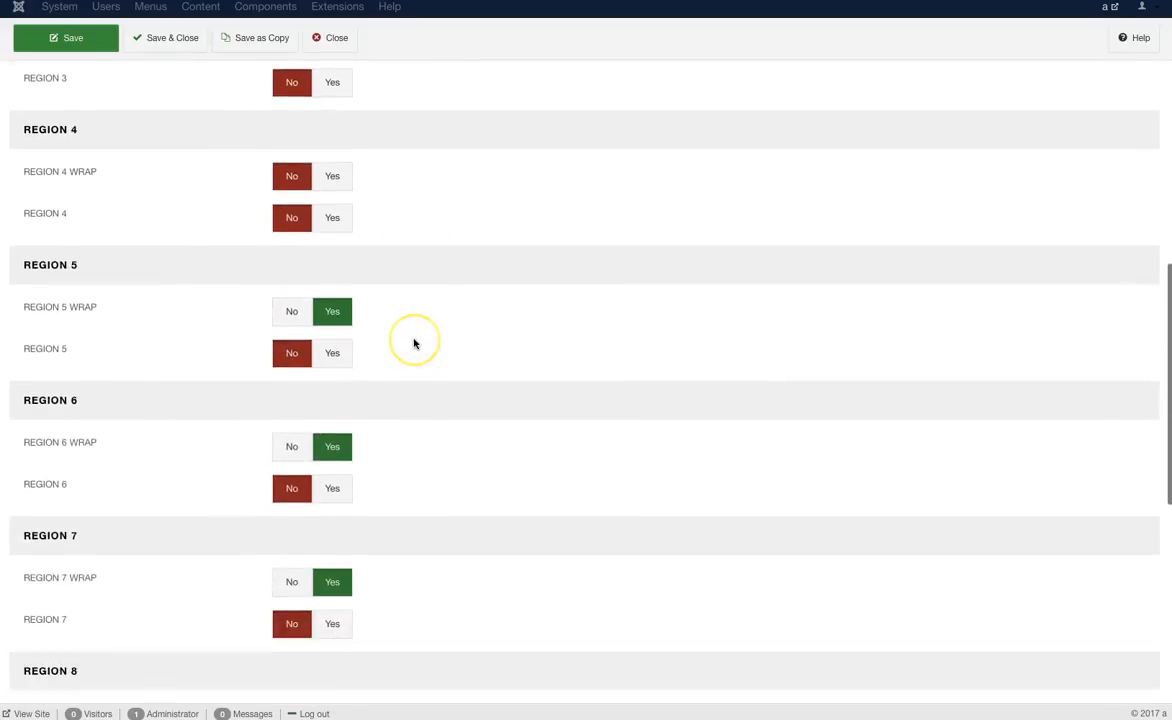
{"action": "scroll", "coordinate": [414, 343], "scroll_direction": "down", "scroll_amount": 7}
{"action": "scroll", "coordinate": [414, 343], "scroll_direction": "up", "scroll_amount": 10}
{"action": "scroll", "coordinate": [414, 343], "scroll_direction": "up", "scroll_amount": 5}
Open the Pre Loader settings and examine the enable, delay speed and background color options.
{"action": "left_click", "coordinate": [311, 226]}
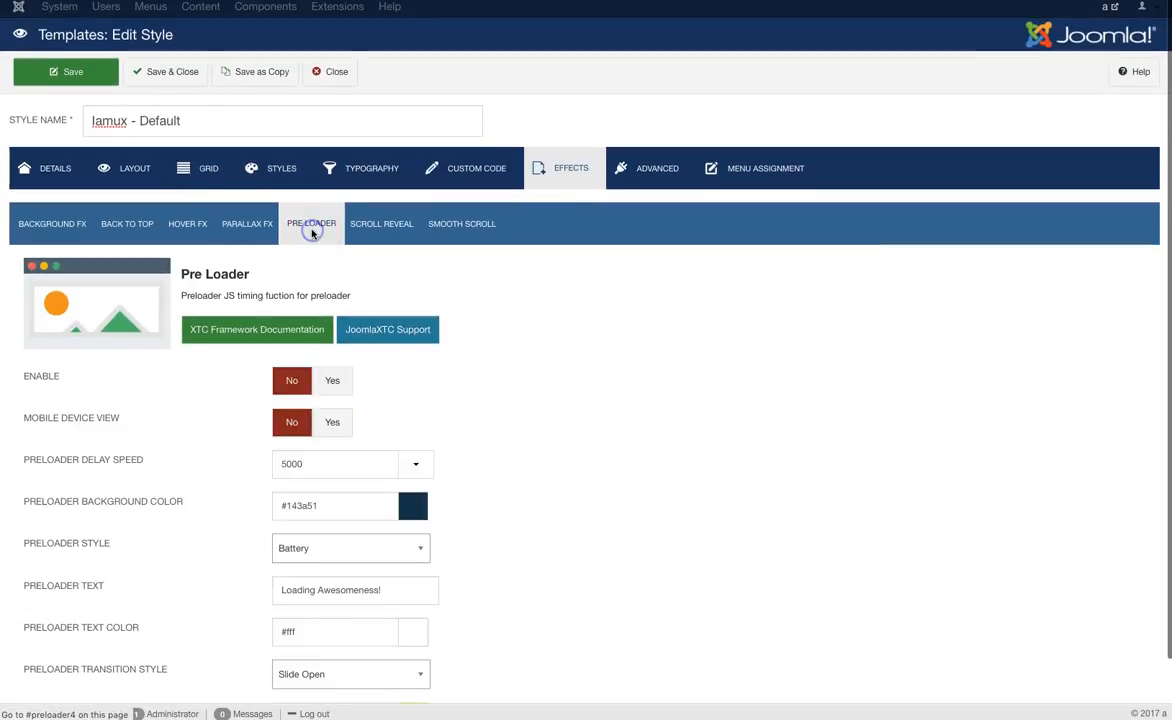
{"action": "scroll", "coordinate": [589, 419], "scroll_direction": "down", "scroll_amount": 1}
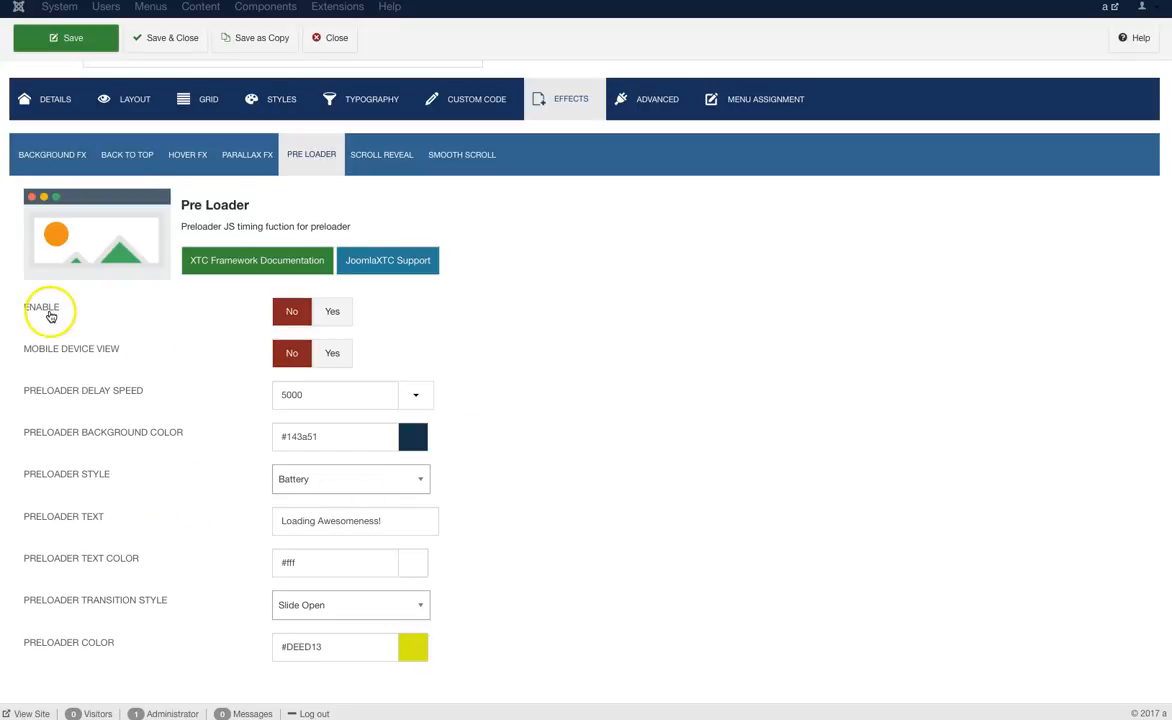
{"action": "mouse_move", "coordinate": [68, 396]}
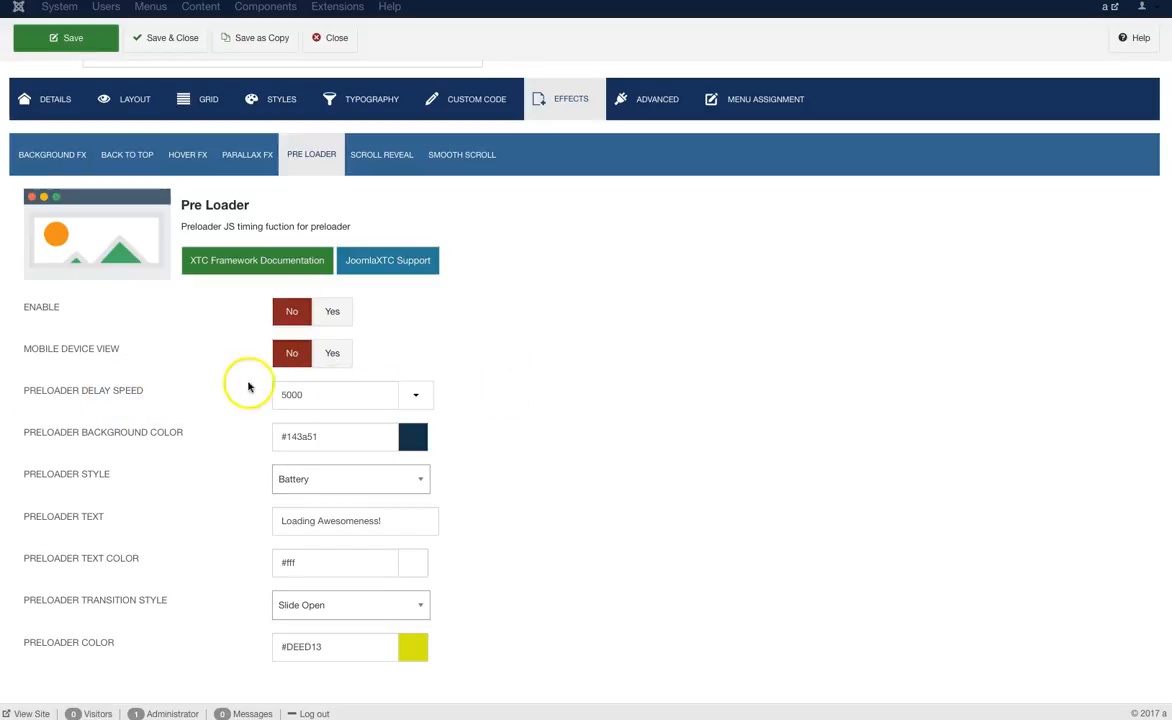
{"action": "mouse_move", "coordinate": [151, 401]}
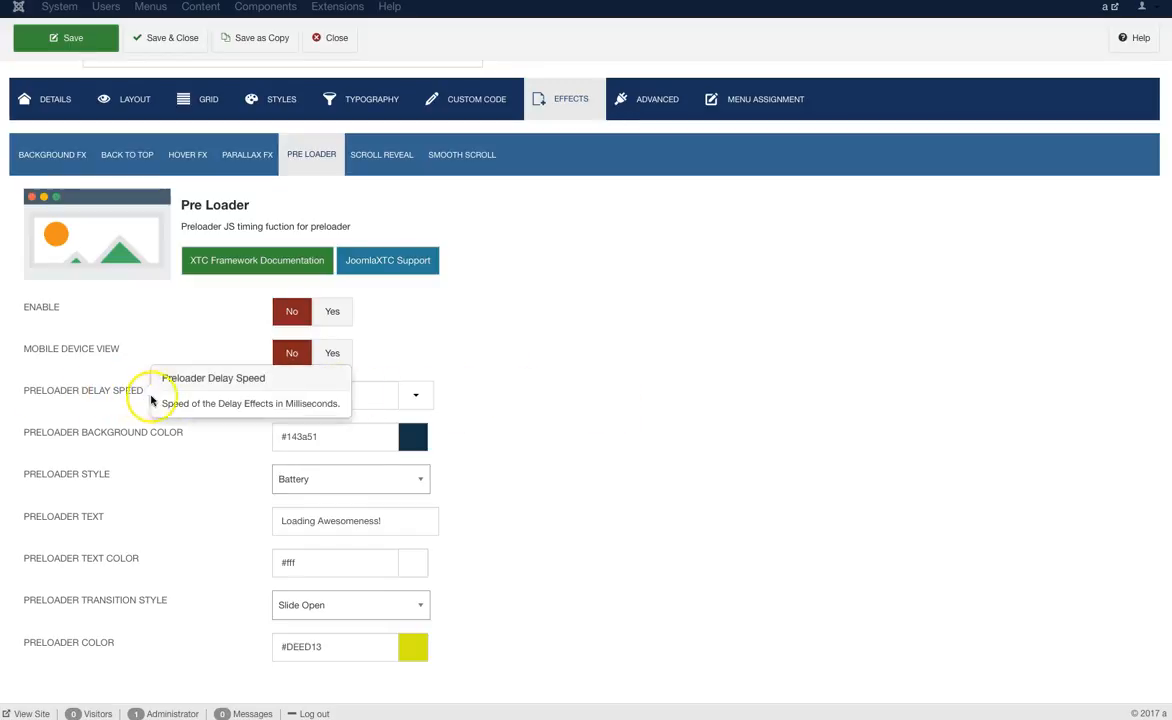
{"action": "mouse_move", "coordinate": [143, 437]}
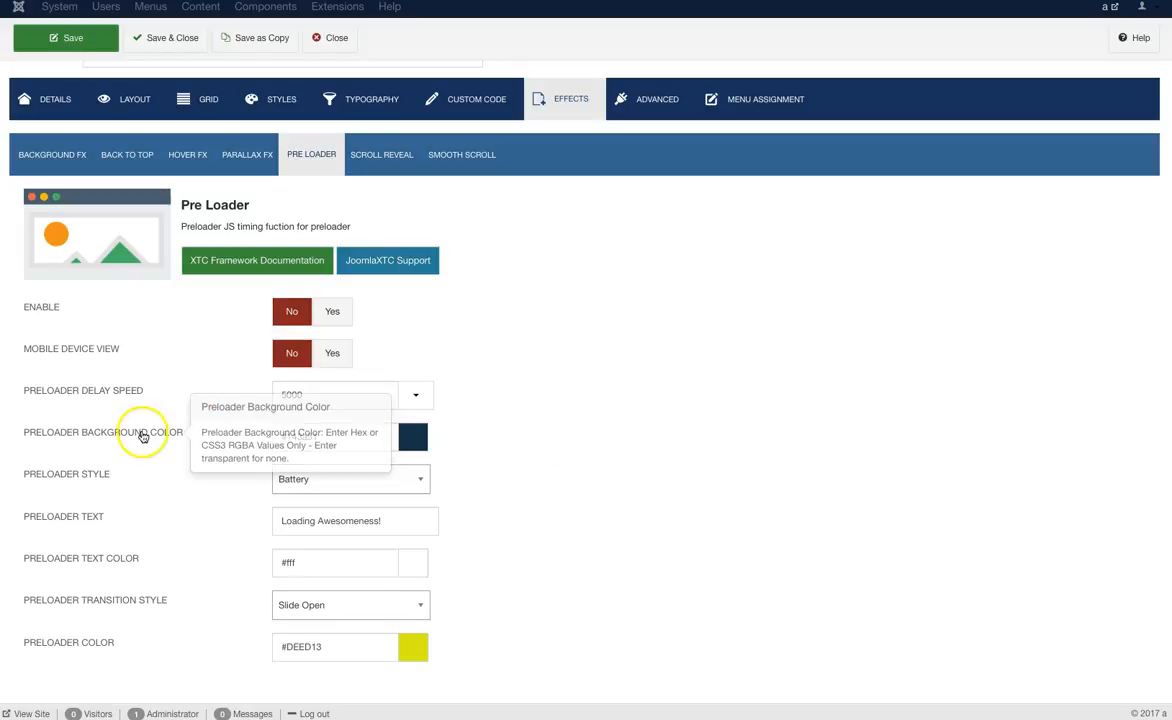
Review the available preloader styles for the Pre Loader effect.
{"action": "left_click", "coordinate": [415, 480]}
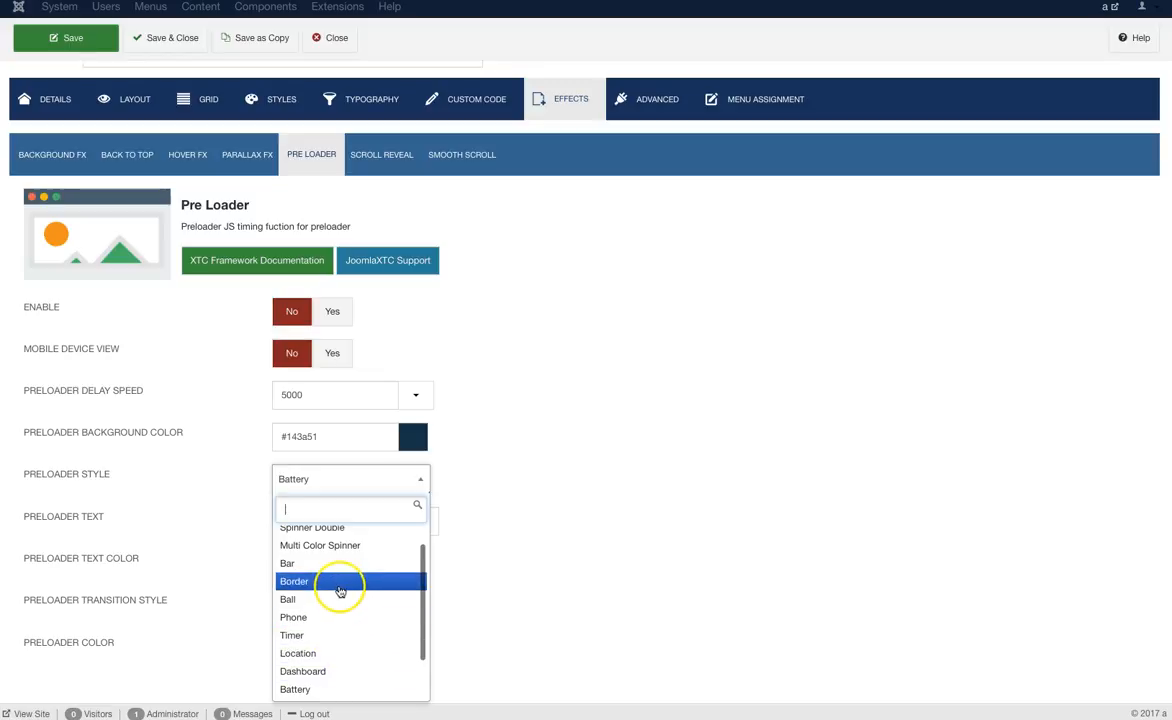
{"action": "scroll", "coordinate": [337, 588], "scroll_direction": "up", "scroll_amount": 1}
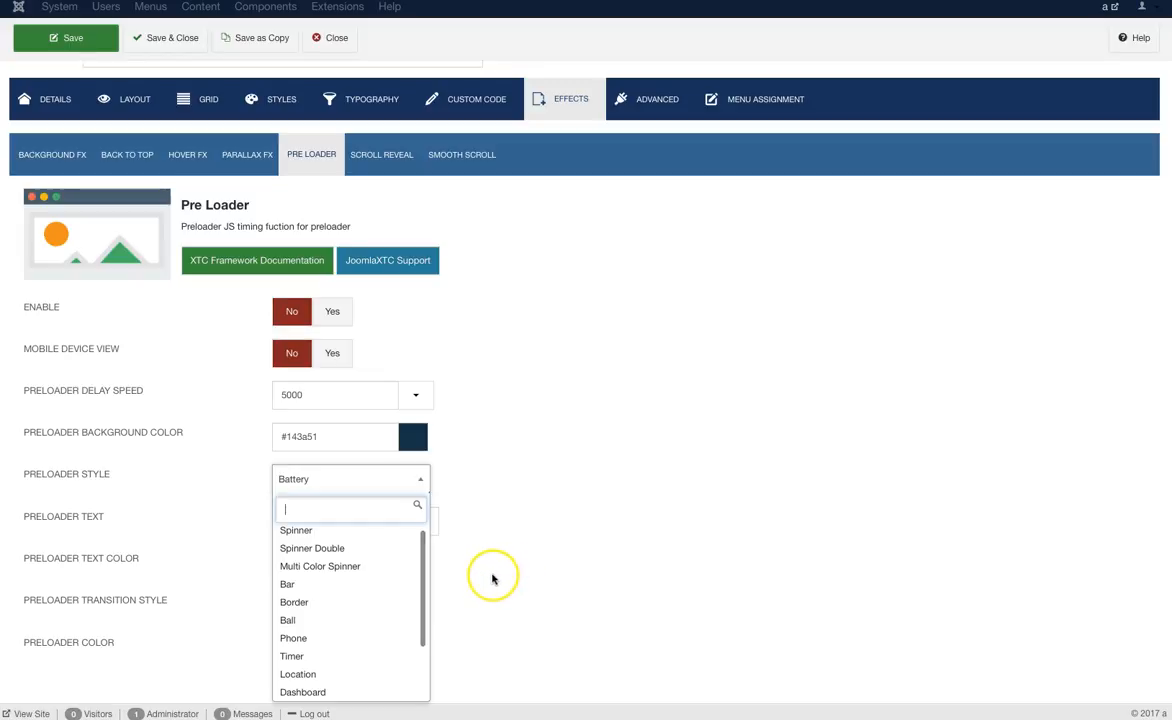
{"action": "left_click", "coordinate": [521, 535]}
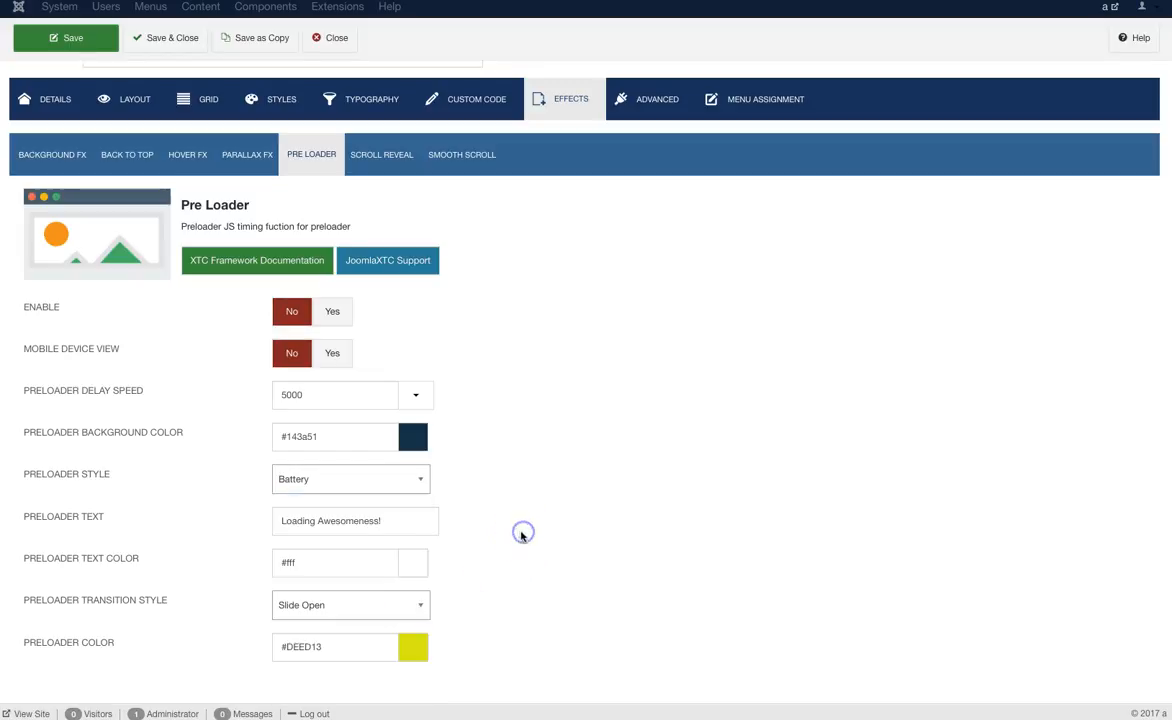
Review the available transition styles for the Pre Loader and its color setting, leaving the current choice in place.
{"action": "scroll", "coordinate": [557, 543], "scroll_direction": "down", "scroll_amount": 1}
{"action": "left_click", "coordinate": [420, 608]}
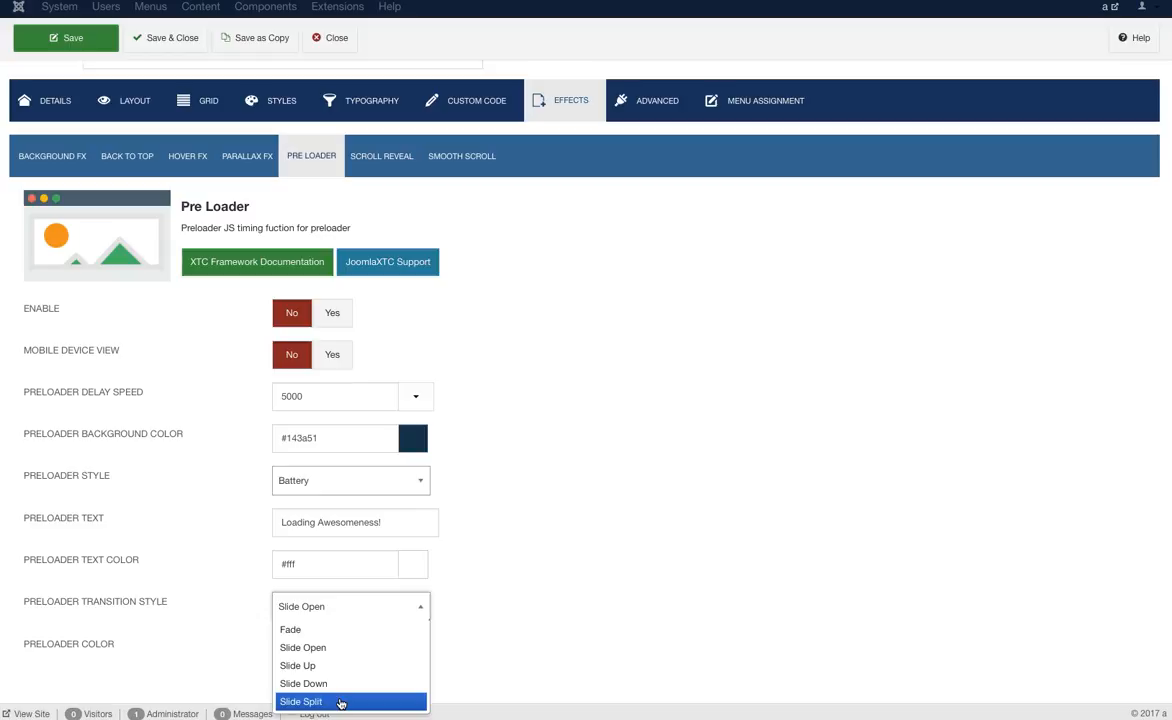
{"action": "left_click", "coordinate": [555, 552]}
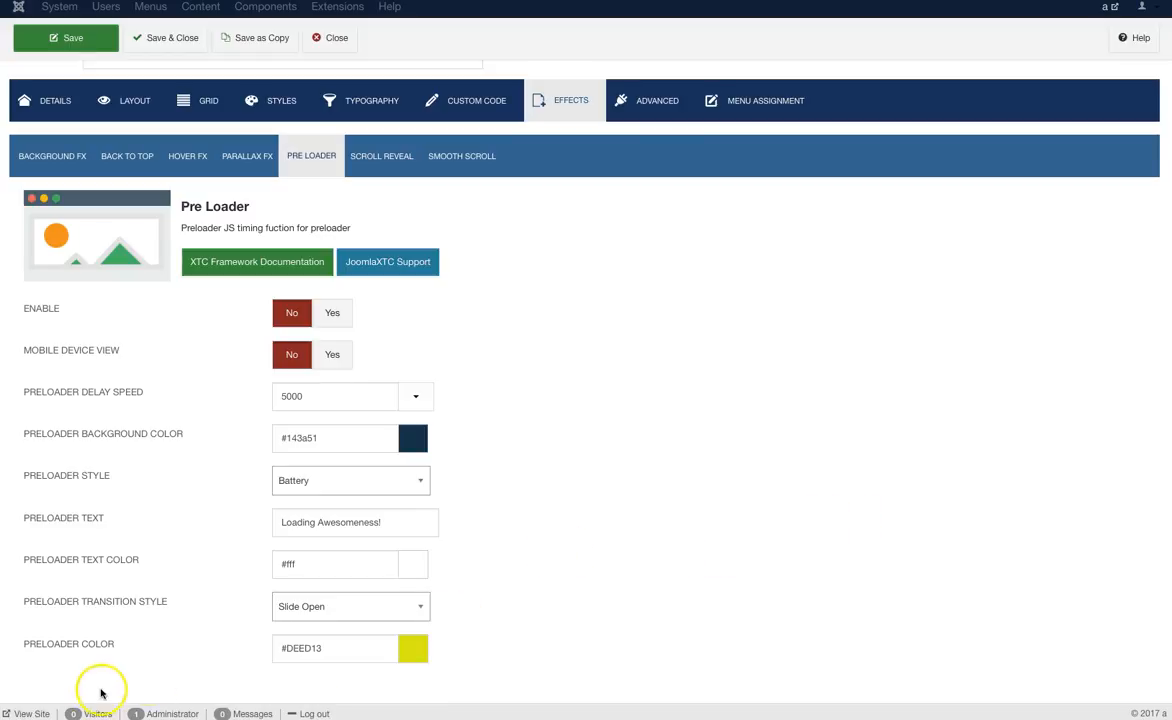
{"action": "mouse_move", "coordinate": [89, 654]}
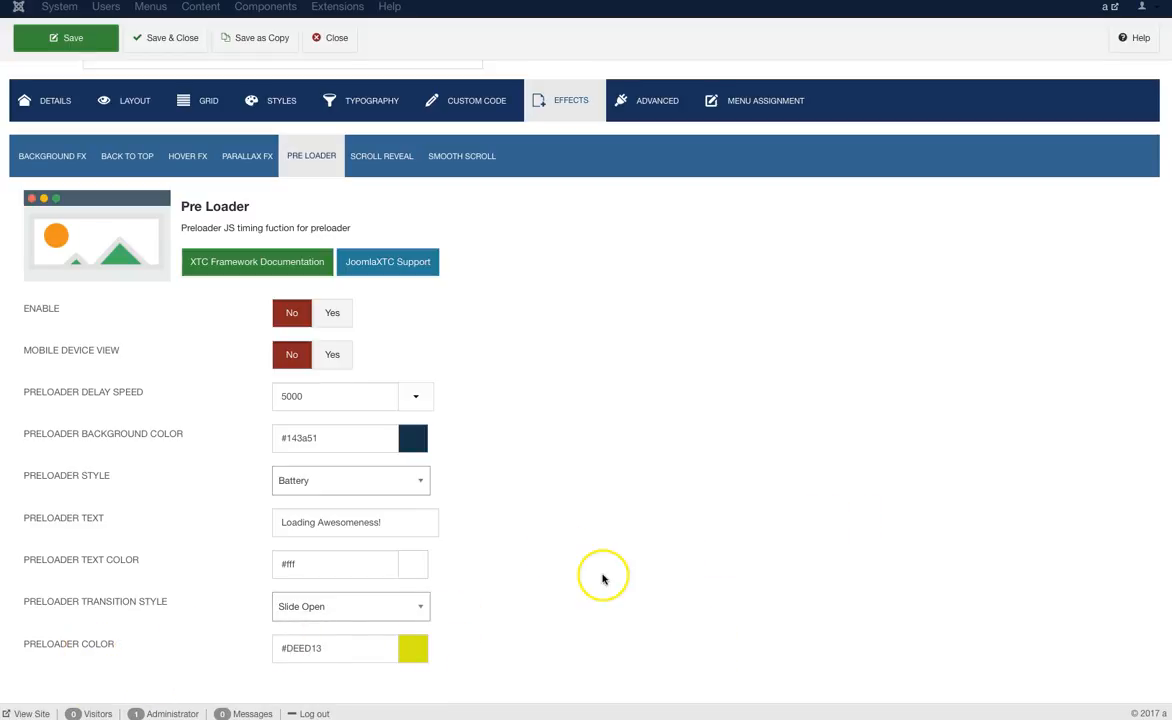
Open the Scroll Reveal settings and review the enable and mobile device view options.
{"action": "scroll", "coordinate": [600, 574], "scroll_direction": "up", "scroll_amount": 1}
{"action": "left_click", "coordinate": [368, 230]}
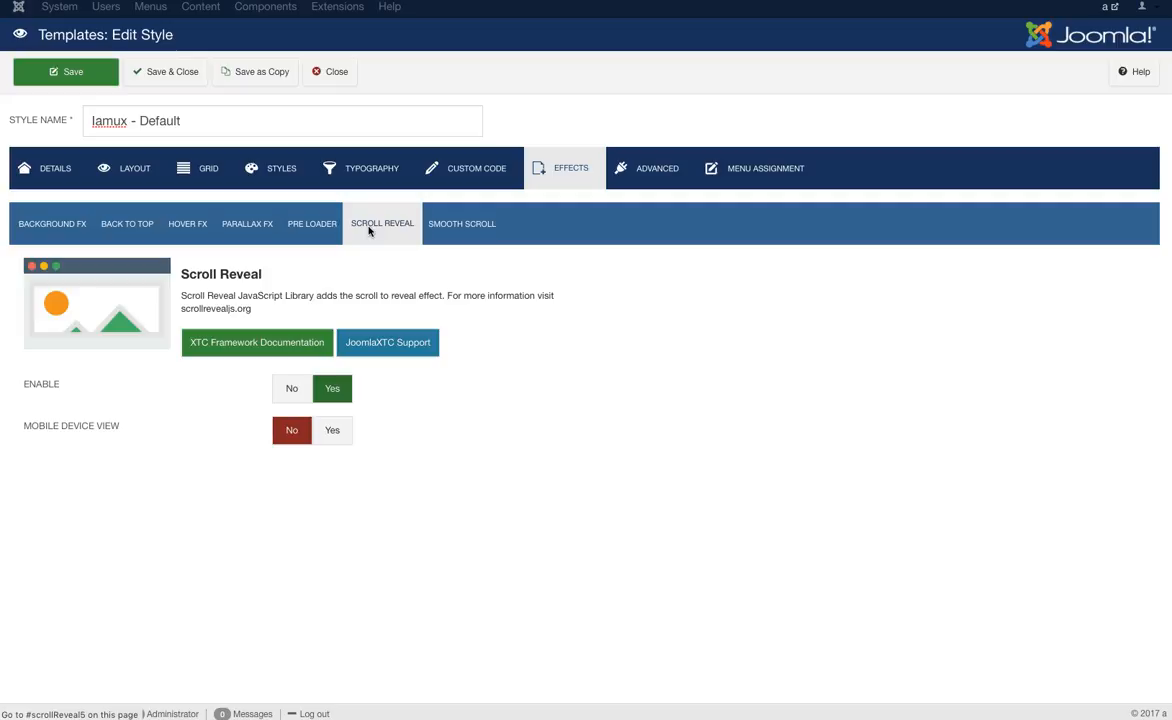
{"action": "left_click", "coordinate": [369, 230]}
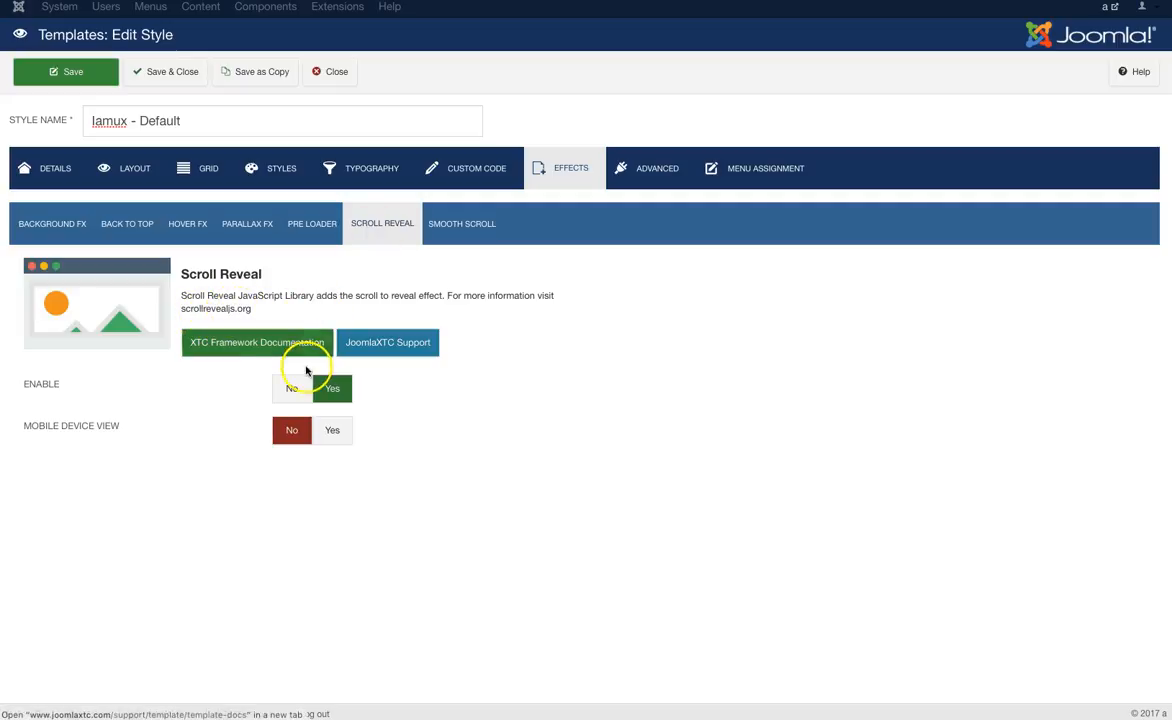
Open the Smooth Scroll settings and examine the enable, scrolling core, and keyboard and touch support options.
{"action": "left_click", "coordinate": [460, 223]}
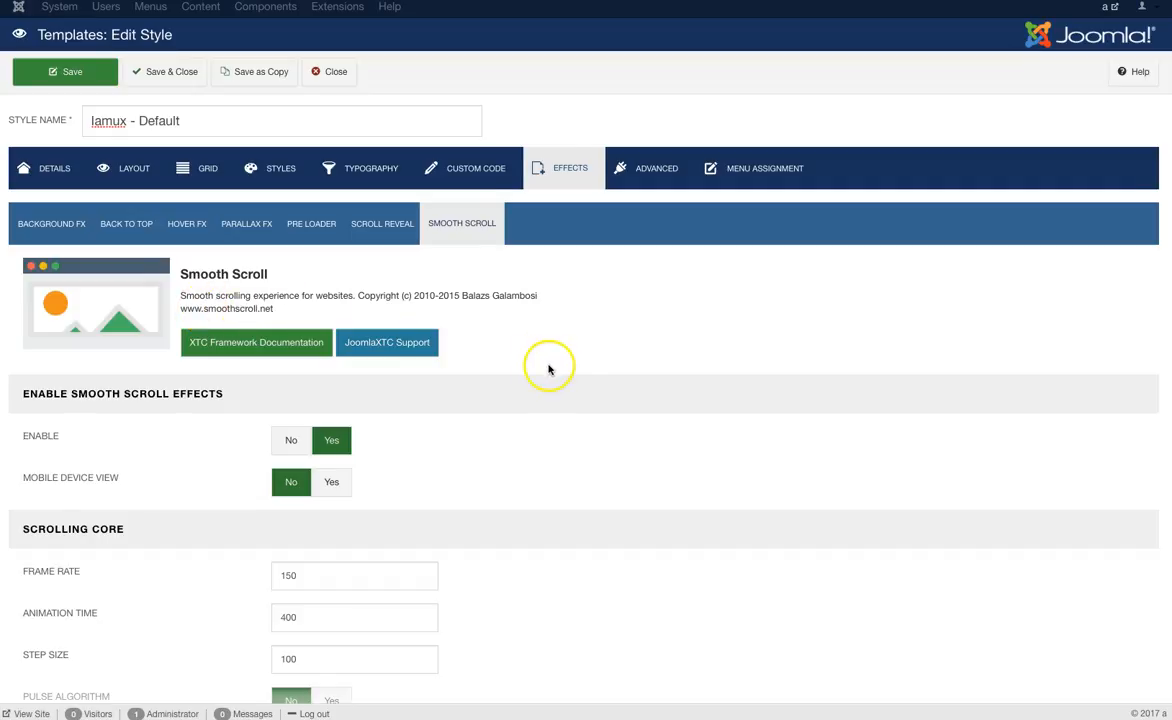
{"action": "scroll", "coordinate": [549, 366], "scroll_direction": "down", "scroll_amount": 1}
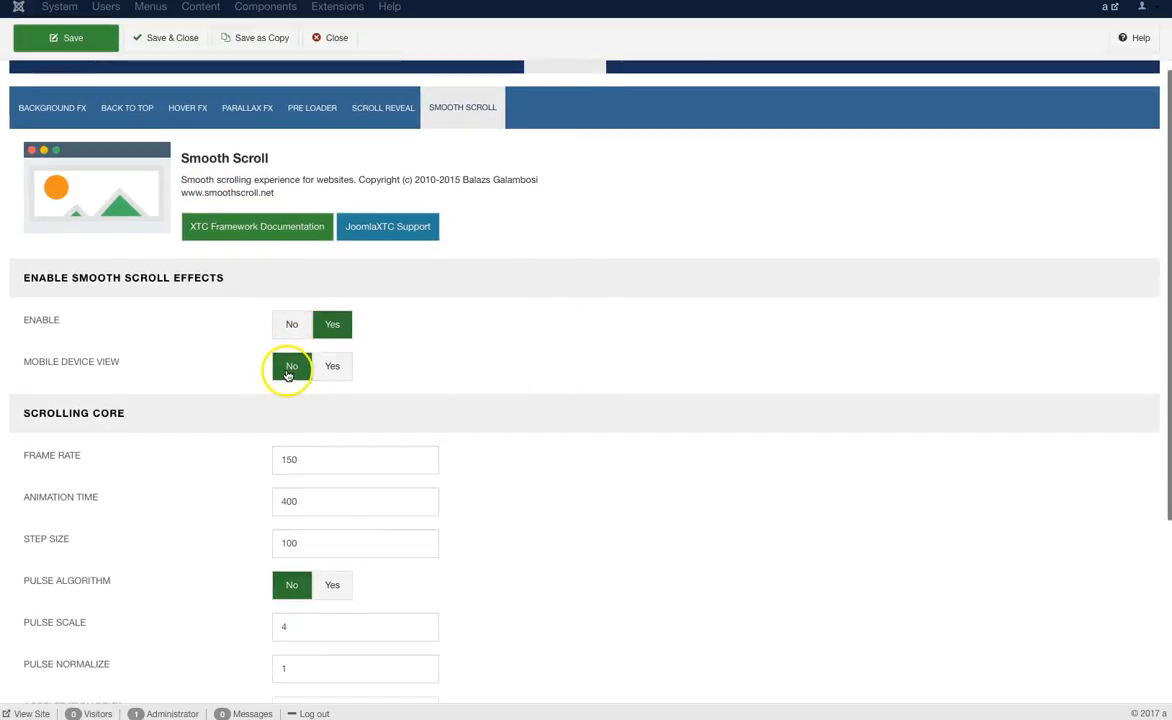
{"action": "scroll", "coordinate": [424, 450], "scroll_direction": "down", "scroll_amount": 2}
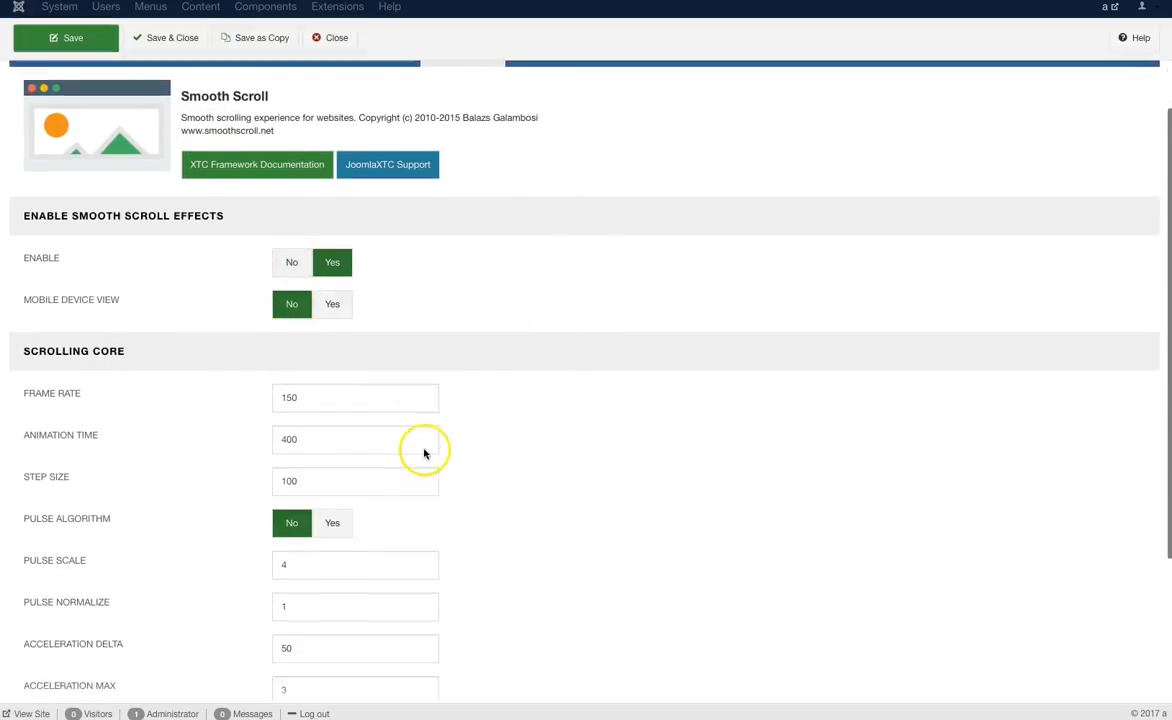
{"action": "scroll", "coordinate": [148, 326], "scroll_direction": "down", "scroll_amount": 1}
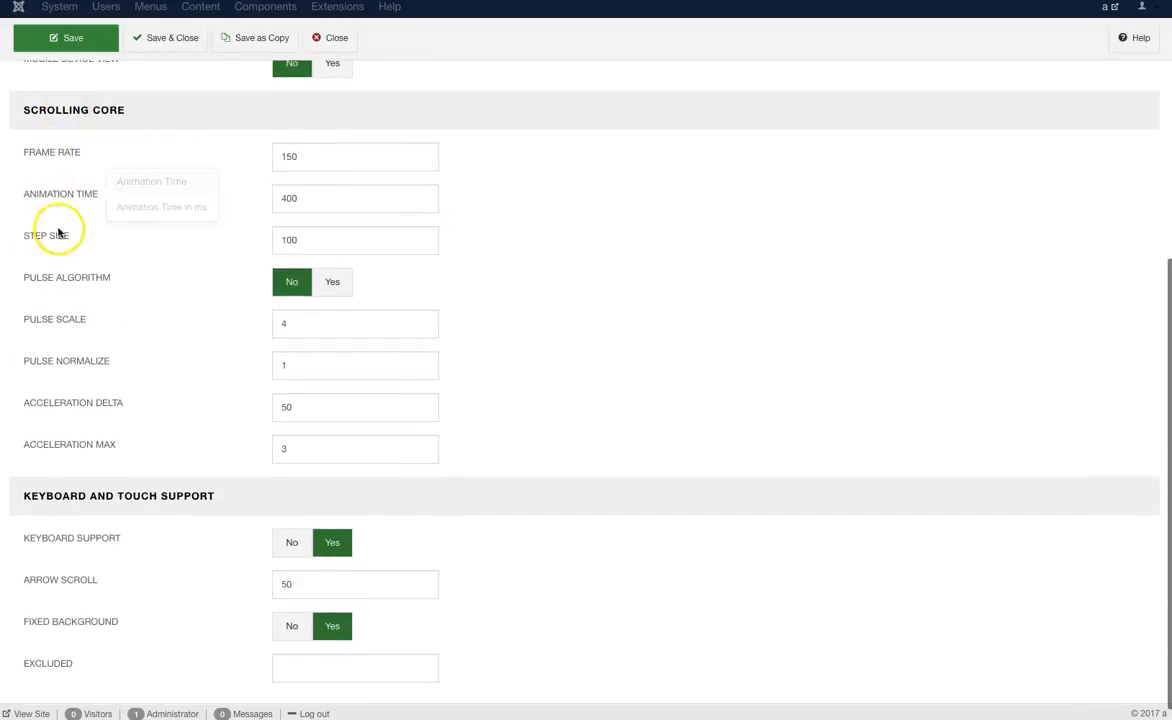
{"action": "scroll", "coordinate": [66, 388], "scroll_direction": "down", "scroll_amount": 1}
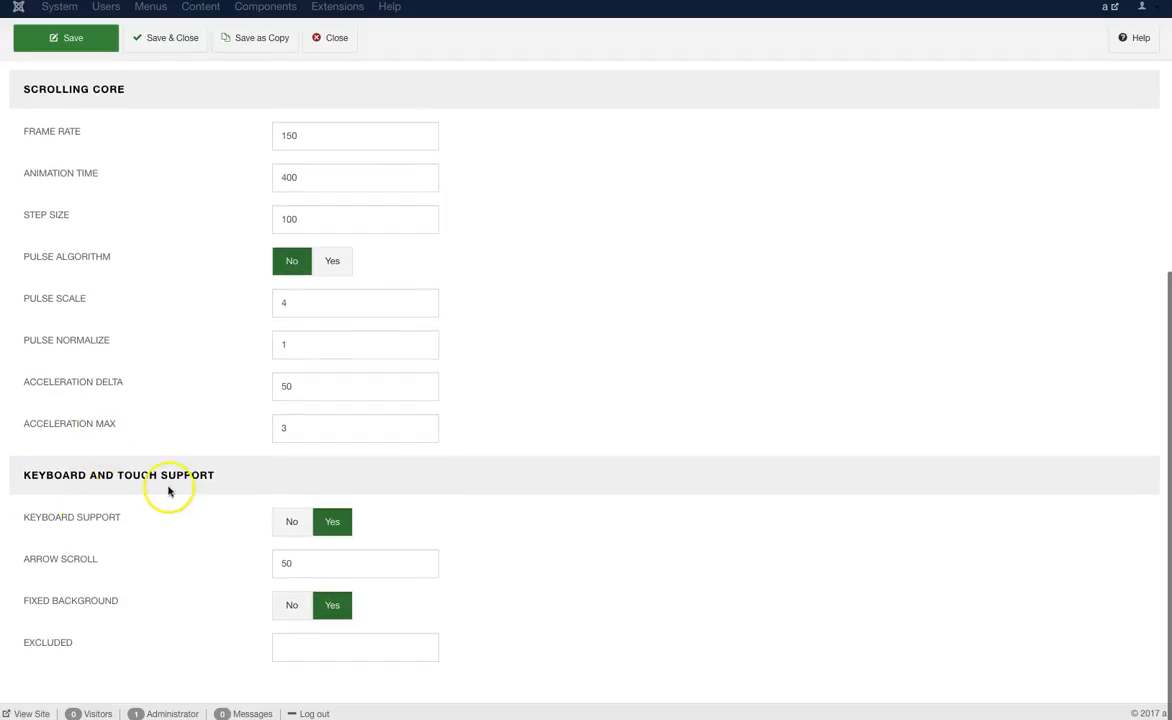
{"action": "scroll", "coordinate": [517, 537], "scroll_direction": "up", "scroll_amount": 5}
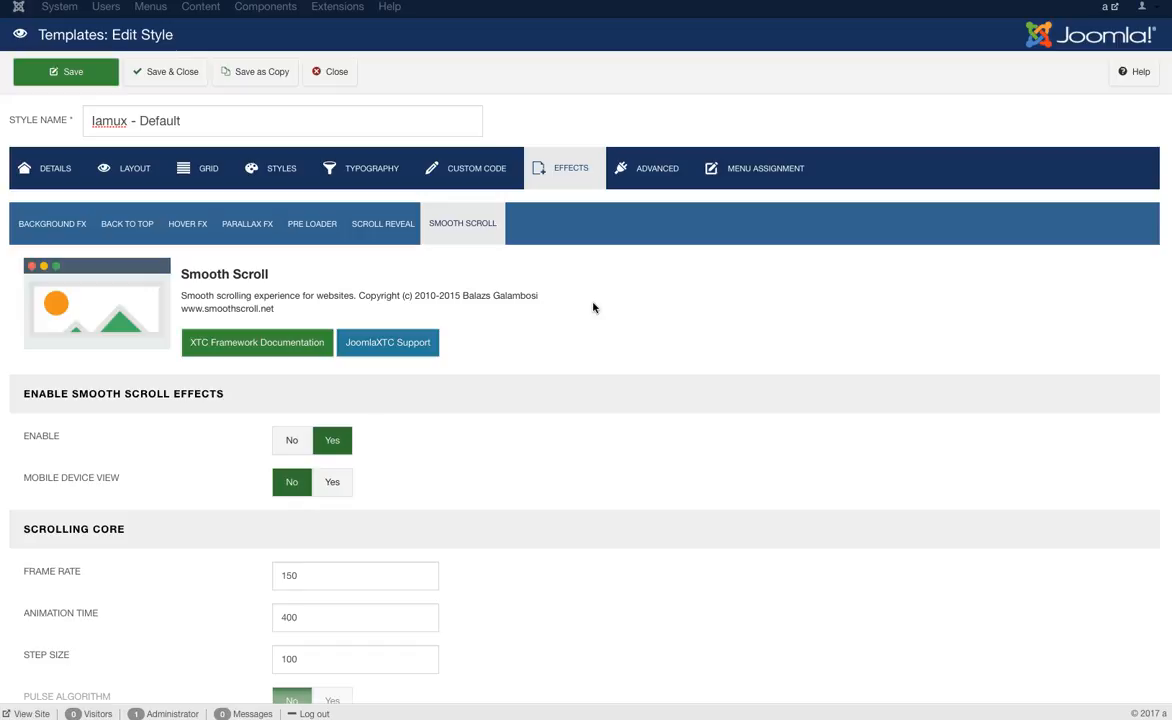
{"action": "left_click", "coordinate": [483, 354]}
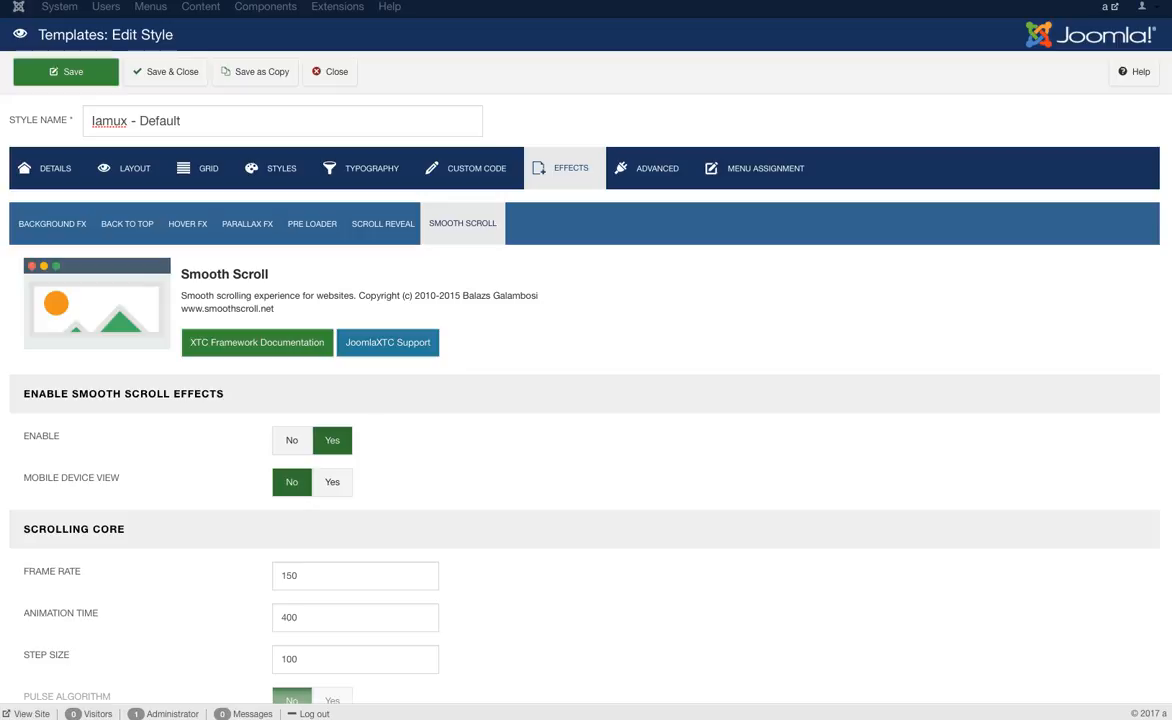